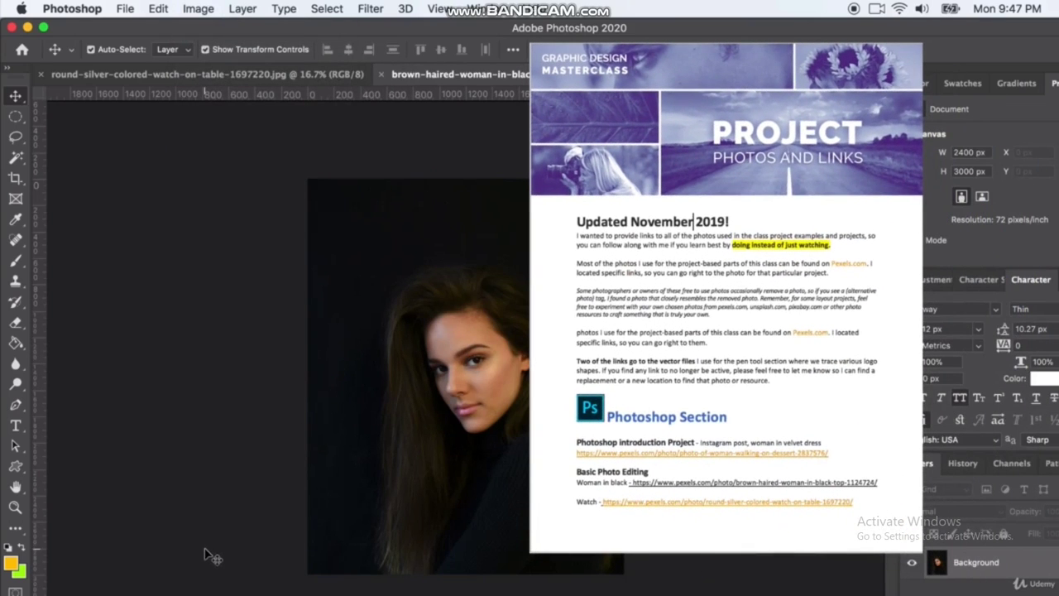
Step: Open the Brightness/Contrast adjustment for the portrait of the woman in black and set the brightness to 23
{"action": "key", "text": "super+equal"}
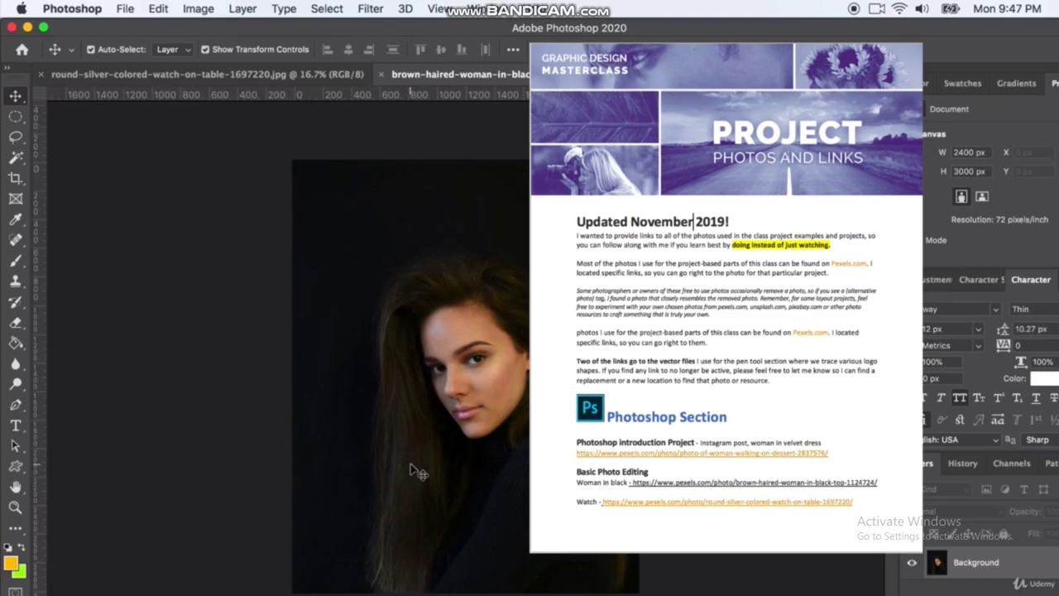
{"action": "key", "text": "super+equal"}
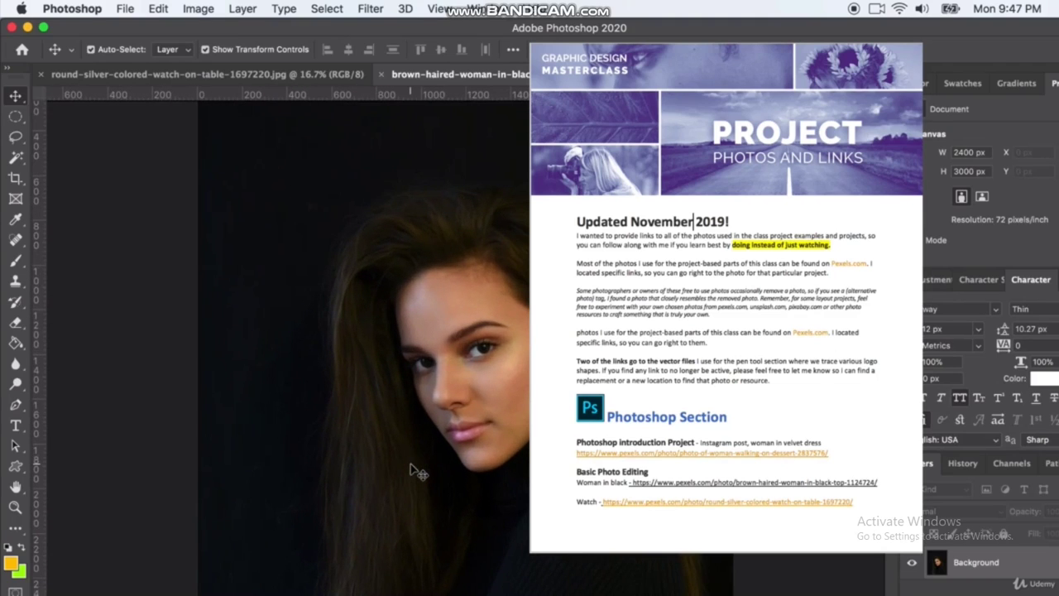
{"action": "scroll", "coordinate": [430, 451], "scroll_direction": "down", "scroll_amount": 3}
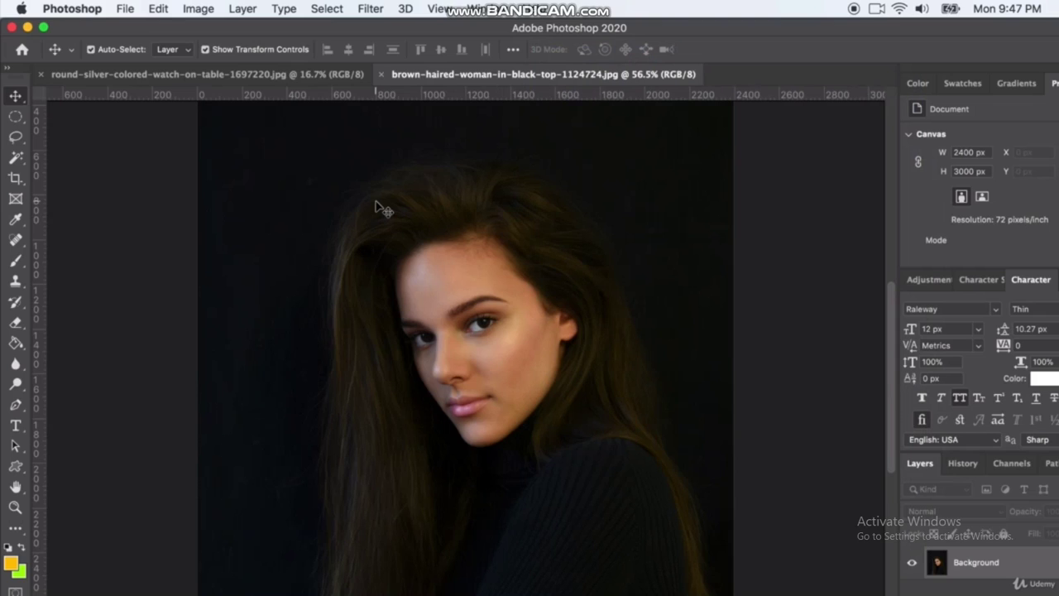
{"action": "left_click", "coordinate": [198, 9]}
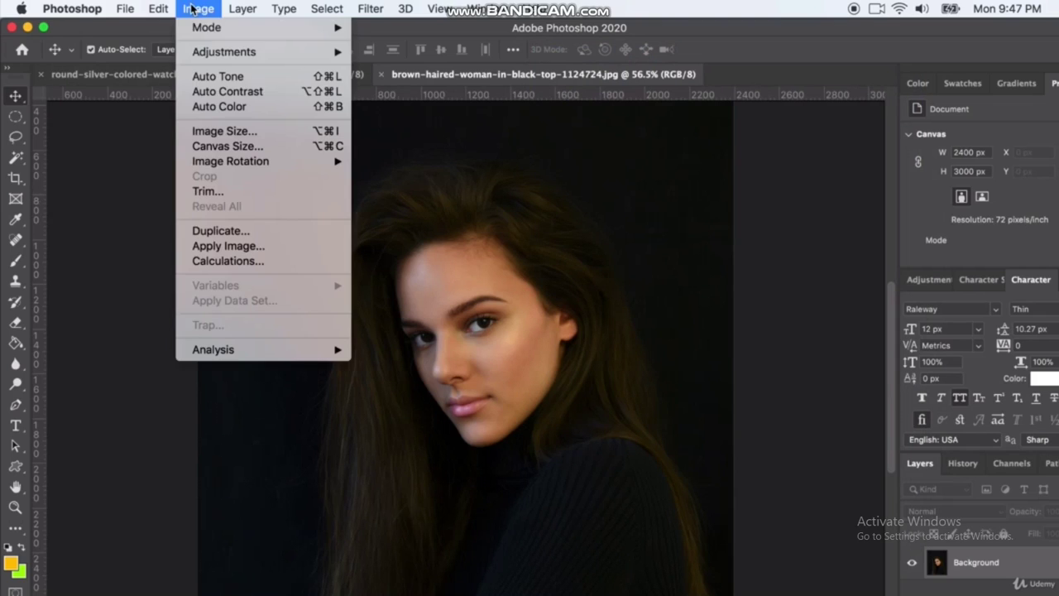
{"action": "mouse_move", "coordinate": [202, 52]}
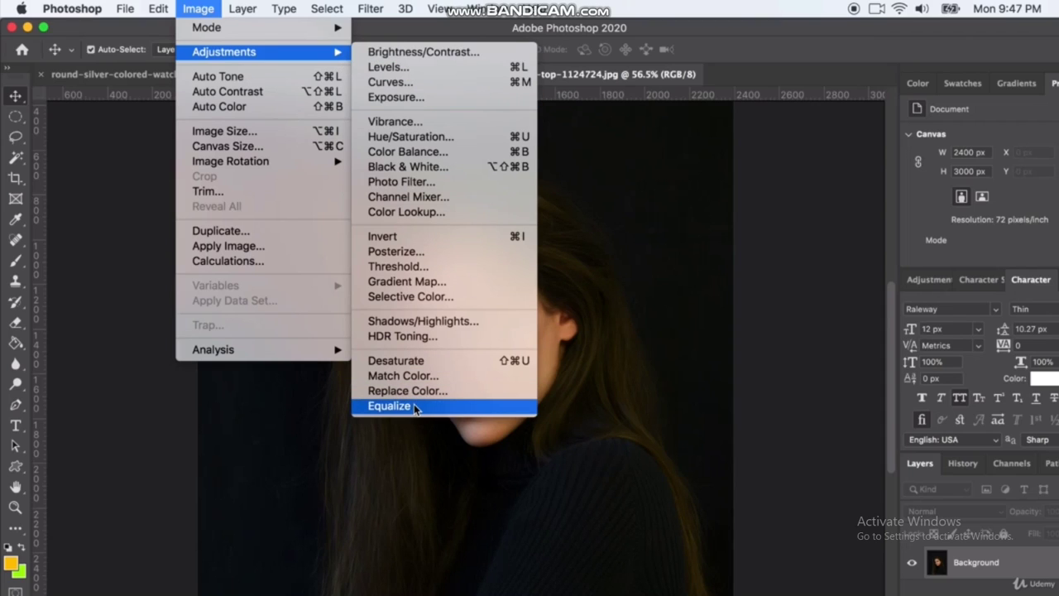
{"action": "left_click", "coordinate": [379, 55]}
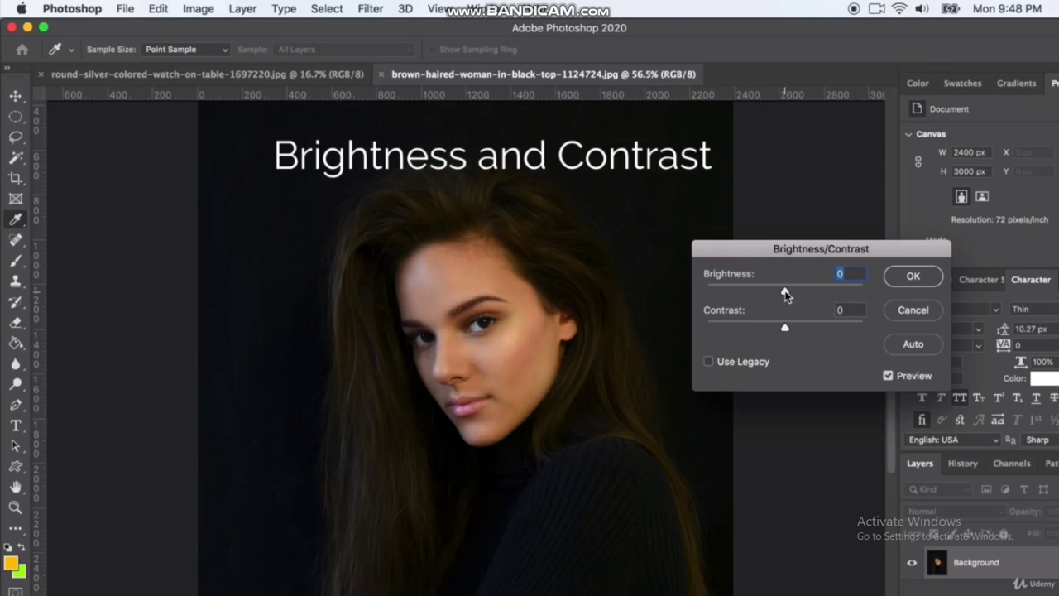
{"action": "left_click_drag", "start_coordinate": [785, 293], "coordinate": [860, 323]}
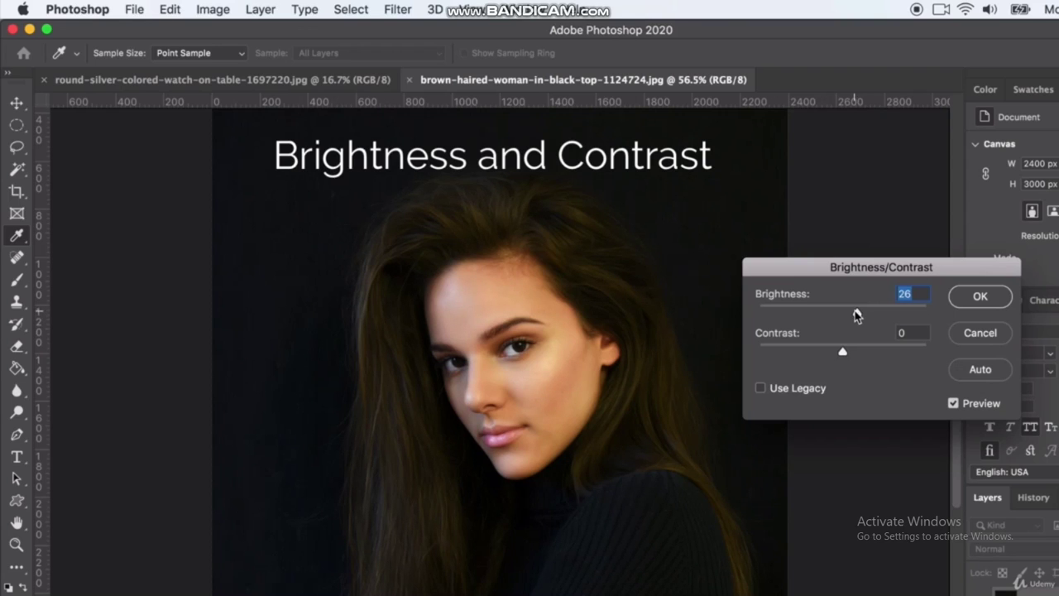
{"action": "left_click", "coordinate": [858, 319]}
{"action": "left_click_drag", "start_coordinate": [861, 318], "coordinate": [889, 319]}
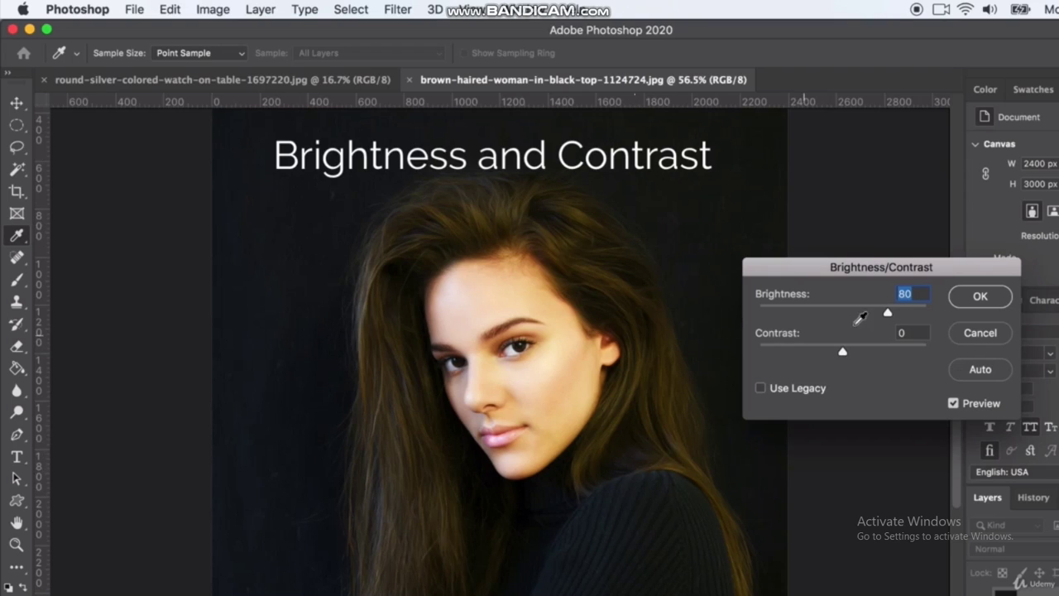
{"action": "left_click", "coordinate": [846, 312]}
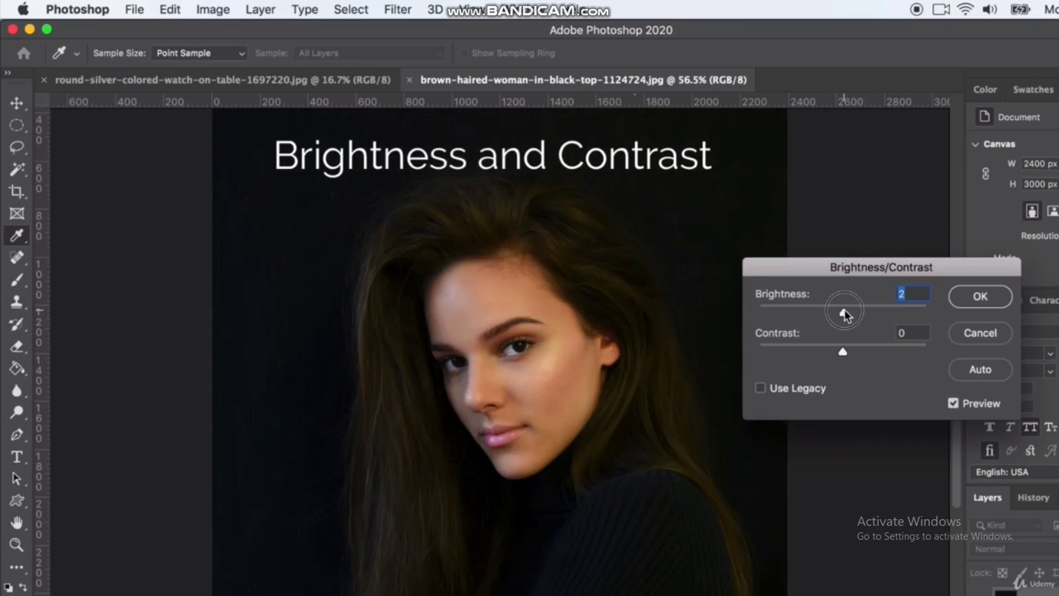
{"action": "left_click_drag", "start_coordinate": [846, 312], "coordinate": [855, 313]}
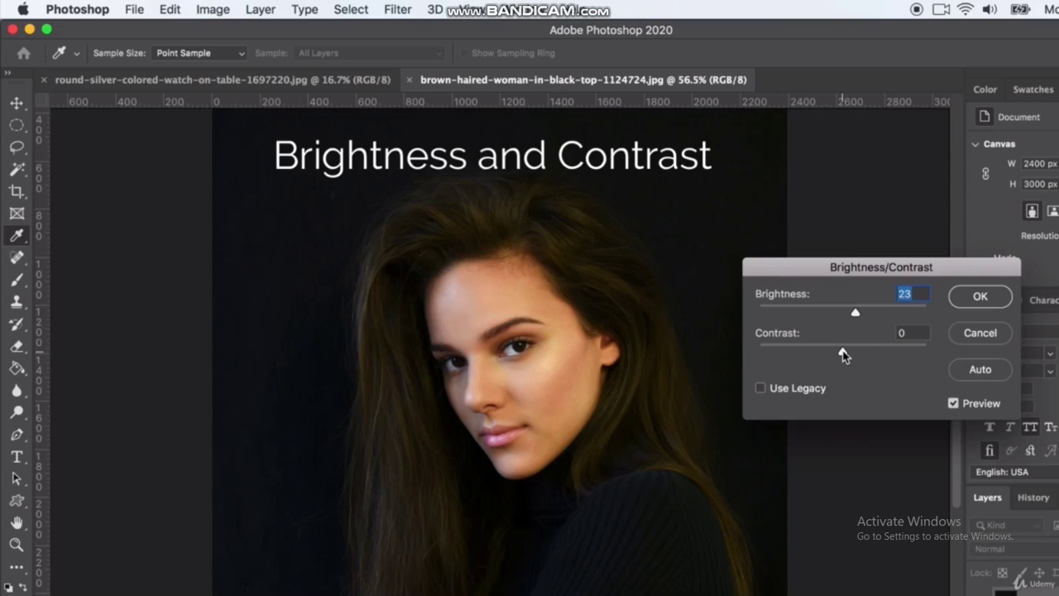
Step: Lower the contrast slightly below zero and apply the Brightness/Contrast adjustment
{"action": "left_click", "coordinate": [843, 354]}
{"action": "left_click_drag", "start_coordinate": [843, 355], "coordinate": [813, 355]}
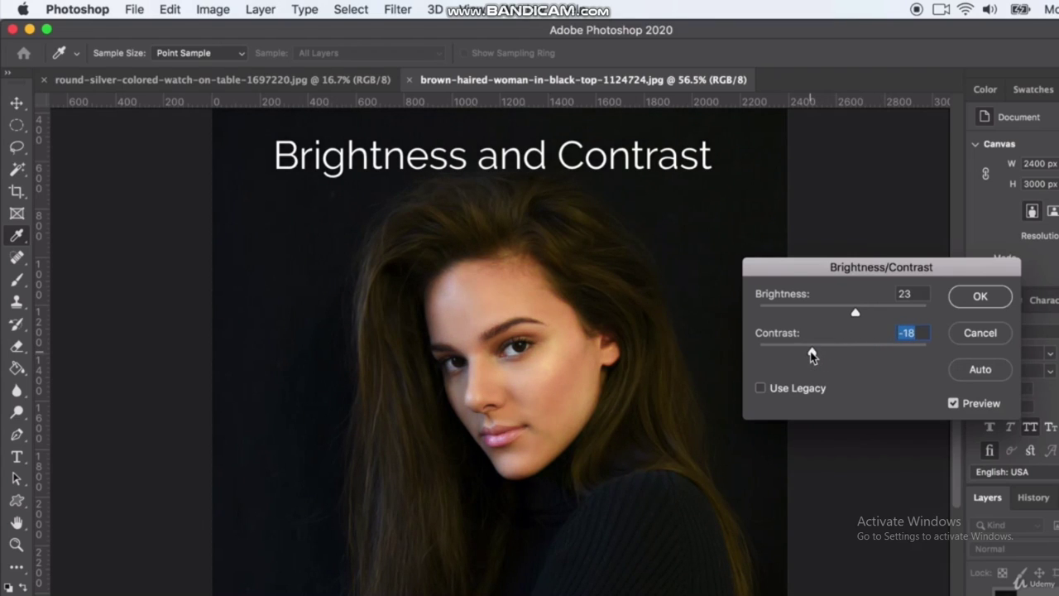
{"action": "left_click_drag", "start_coordinate": [812, 355], "coordinate": [801, 356]}
{"action": "left_click_drag", "start_coordinate": [801, 355], "coordinate": [845, 358]}
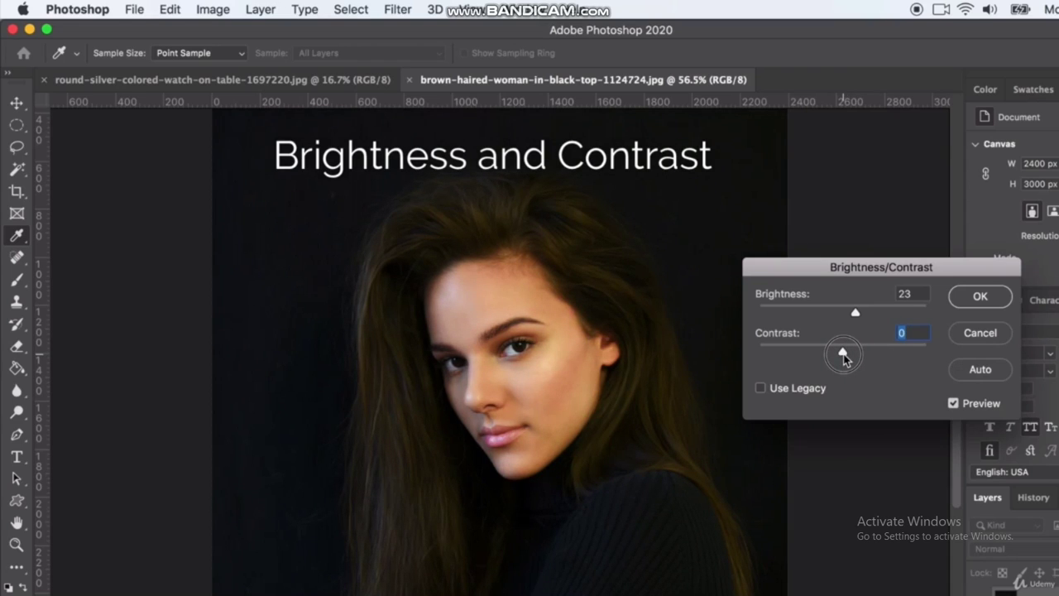
{"action": "left_click_drag", "start_coordinate": [845, 358], "coordinate": [821, 358]}
{"action": "left_click", "coordinate": [981, 303]}
{"action": "key", "text": "v"}
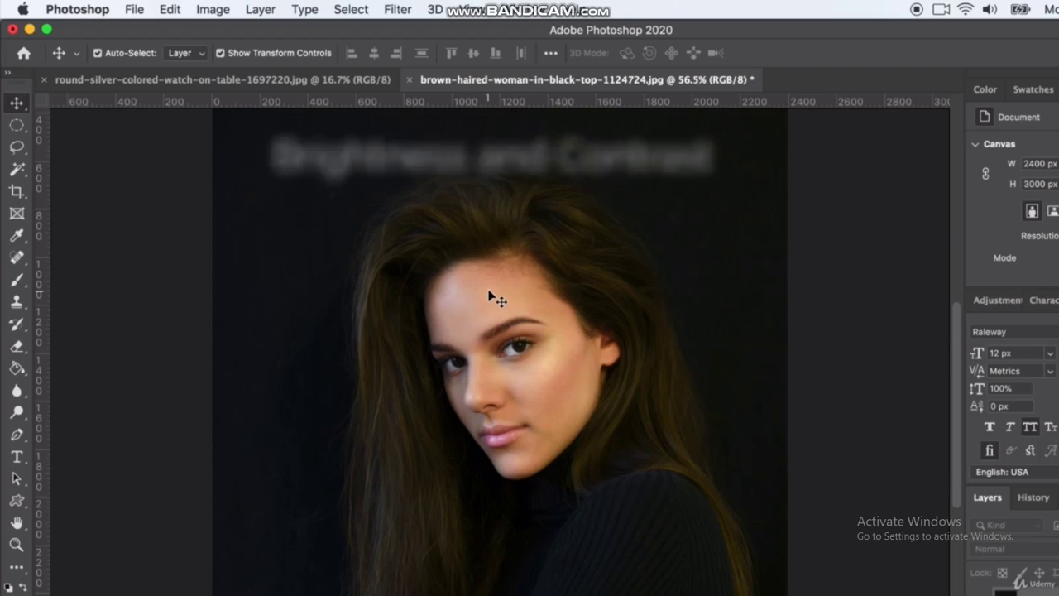
{"action": "left_click", "coordinate": [212, 9]}
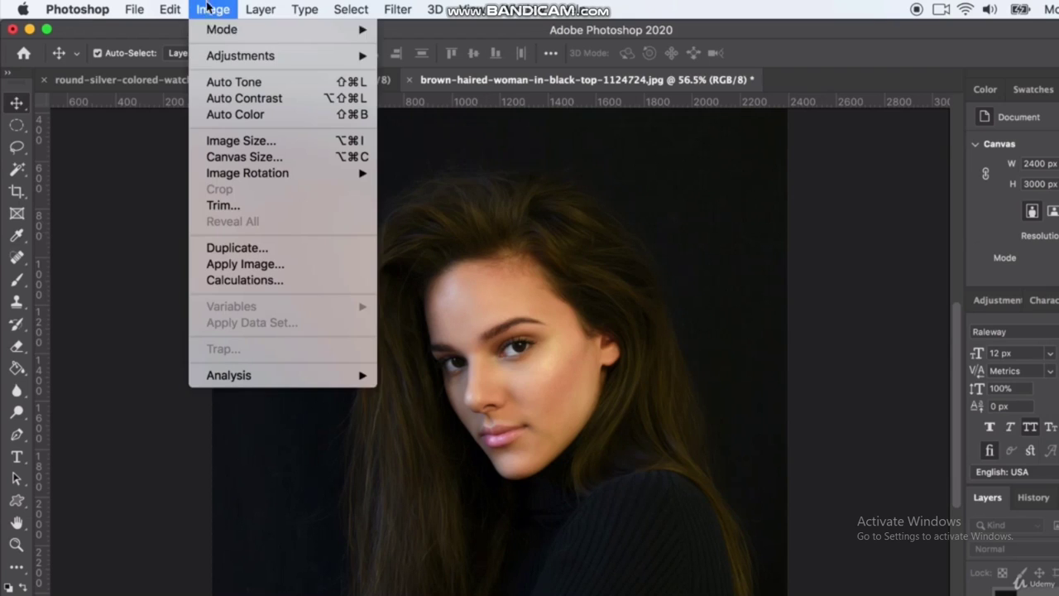
{"action": "mouse_move", "coordinate": [217, 55]}
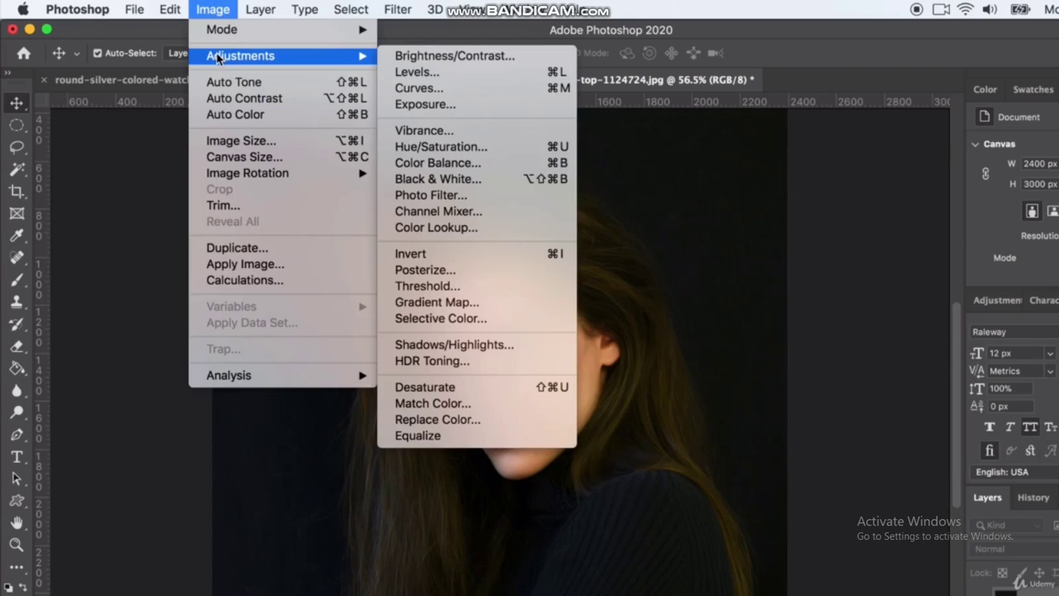
{"action": "left_click", "coordinate": [444, 73]}
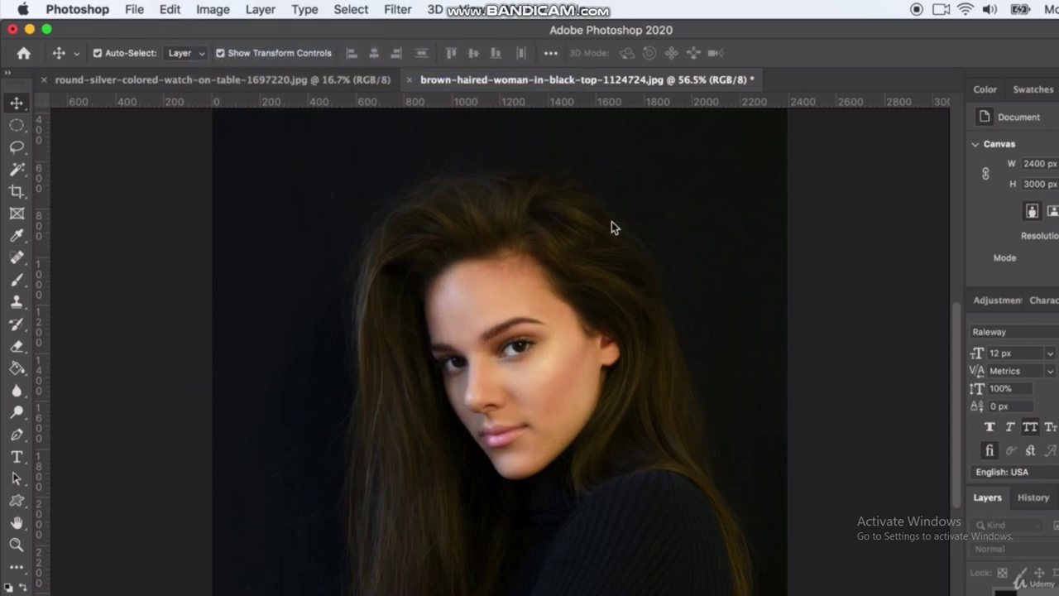
{"action": "mouse_move", "coordinate": [693, 226]}
{"action": "left_mouse_down"}
{"action": "mouse_move", "coordinate": [701, 213]}
{"action": "mouse_move", "coordinate": [706, 233]}
{"action": "left_mouse_up"}
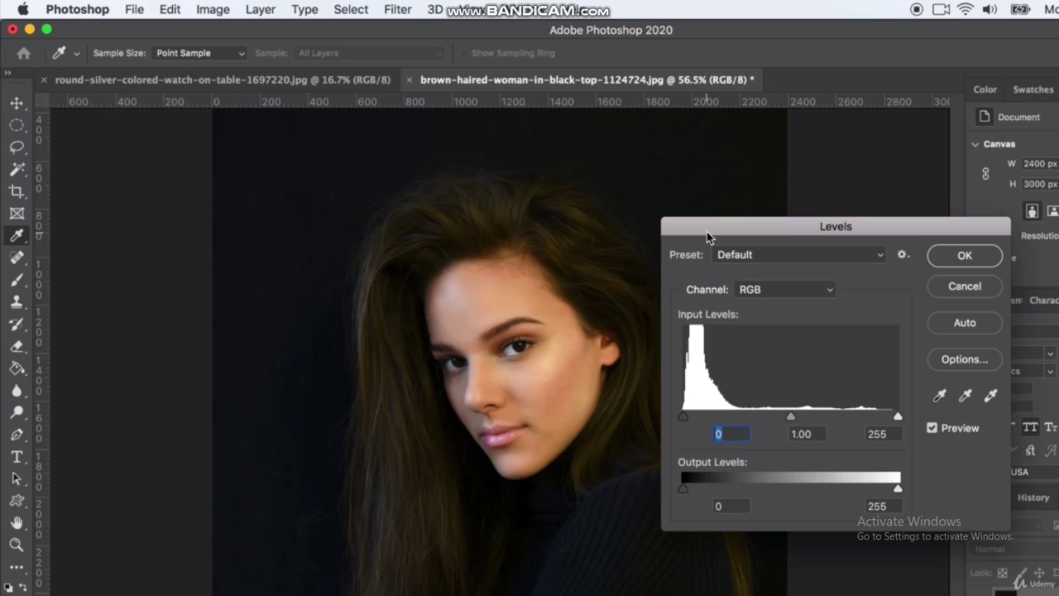
{"action": "left_click", "coordinate": [952, 292]}
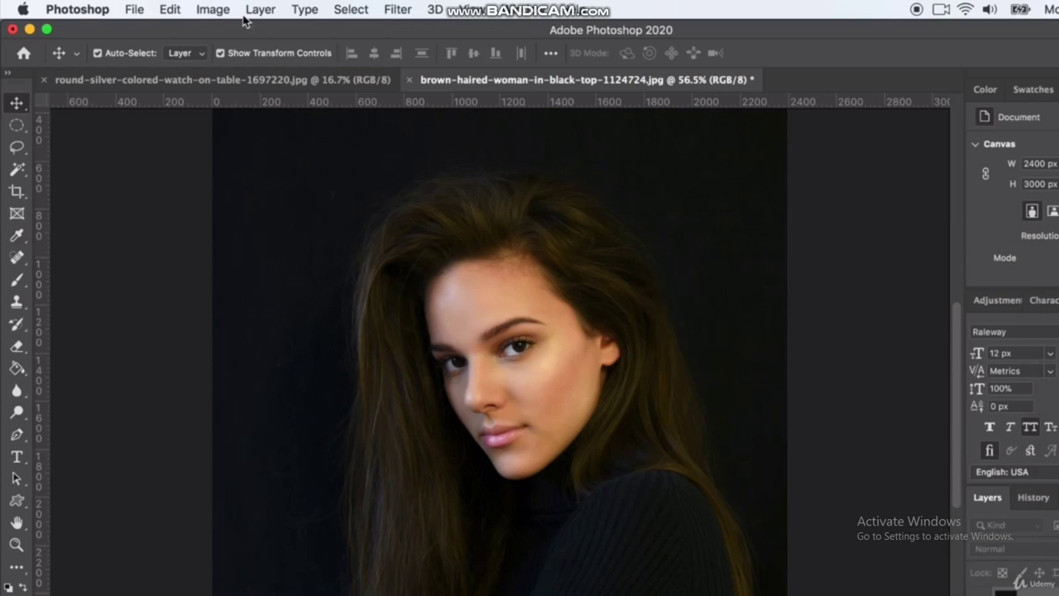
Step: Open the Exposure adjustment for the portrait and set the exposure to +0.05
{"action": "left_click", "coordinate": [212, 9]}
{"action": "mouse_move", "coordinate": [284, 58]}
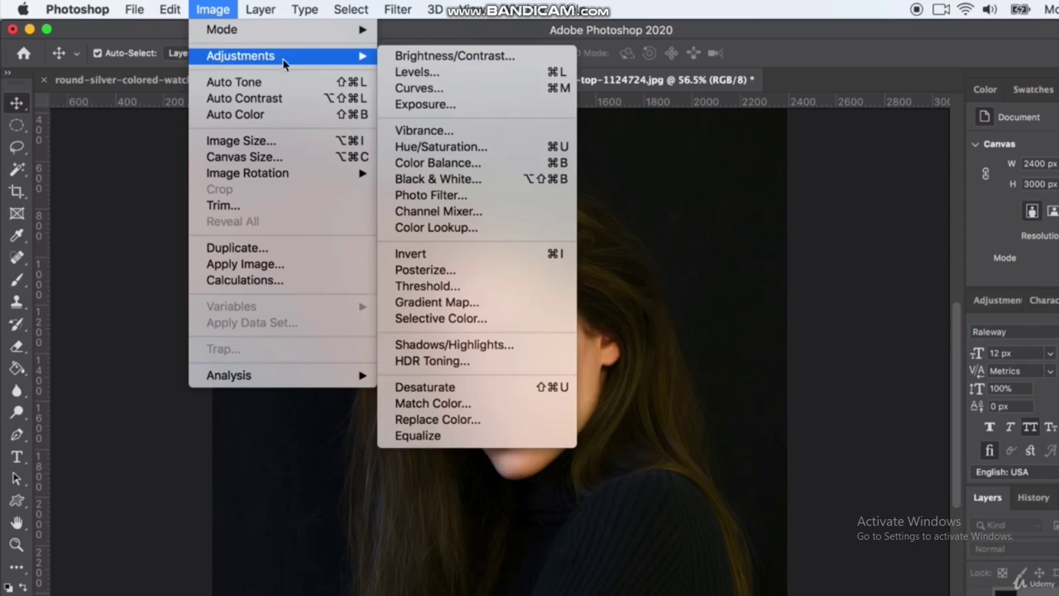
{"action": "left_click", "coordinate": [430, 105]}
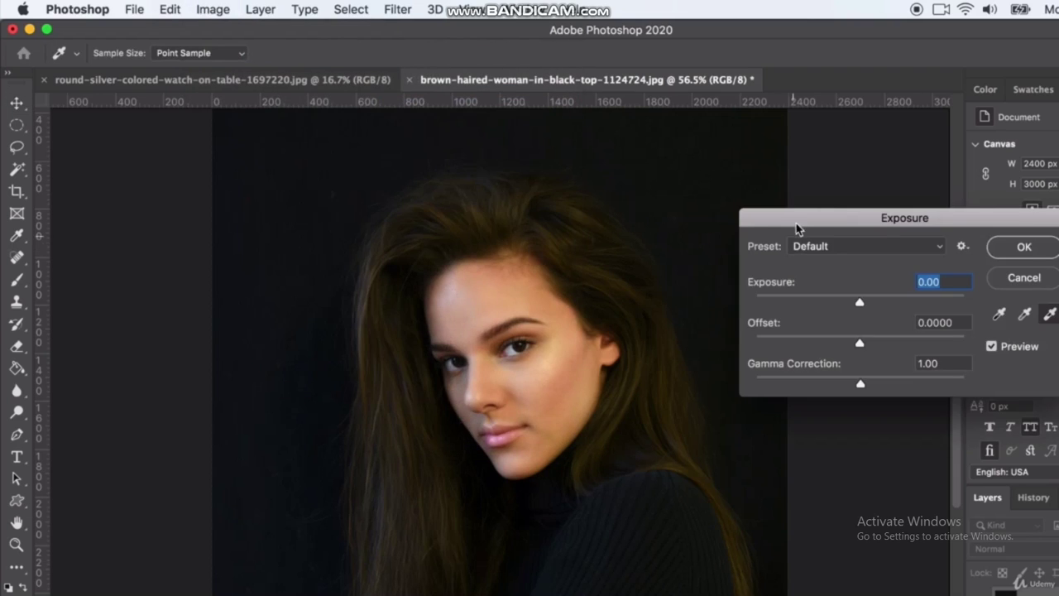
{"action": "left_click_drag", "start_coordinate": [798, 218], "coordinate": [741, 252]}
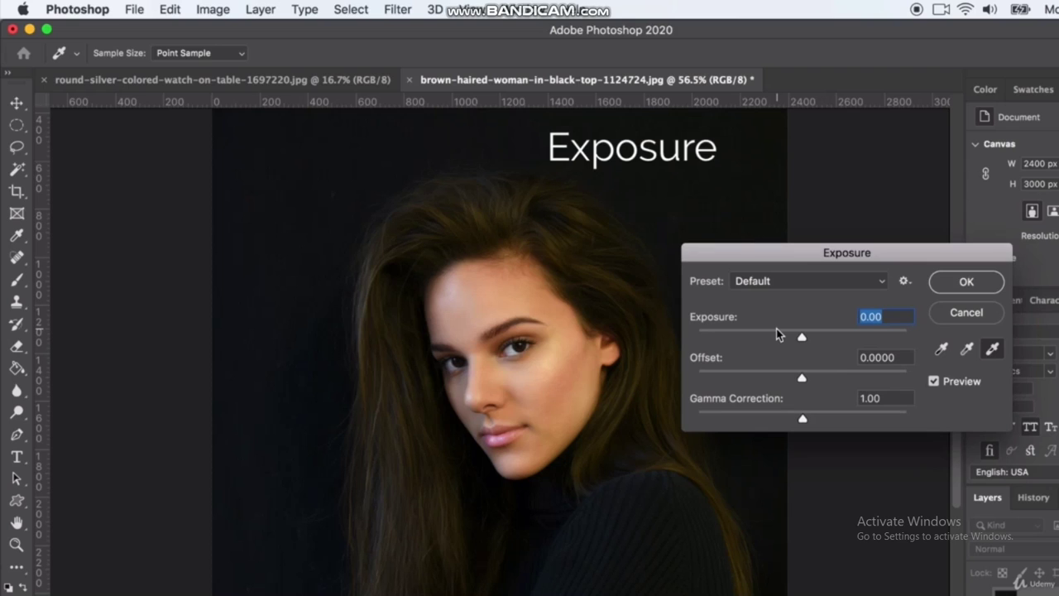
{"action": "mouse_move", "coordinate": [801, 339]}
{"action": "left_mouse_down"}
{"action": "mouse_move", "coordinate": [787, 341]}
{"action": "mouse_move", "coordinate": [824, 346]}
{"action": "mouse_move", "coordinate": [806, 345]}
{"action": "left_mouse_up"}
{"action": "left_click_drag", "start_coordinate": [807, 338], "coordinate": [865, 339]}
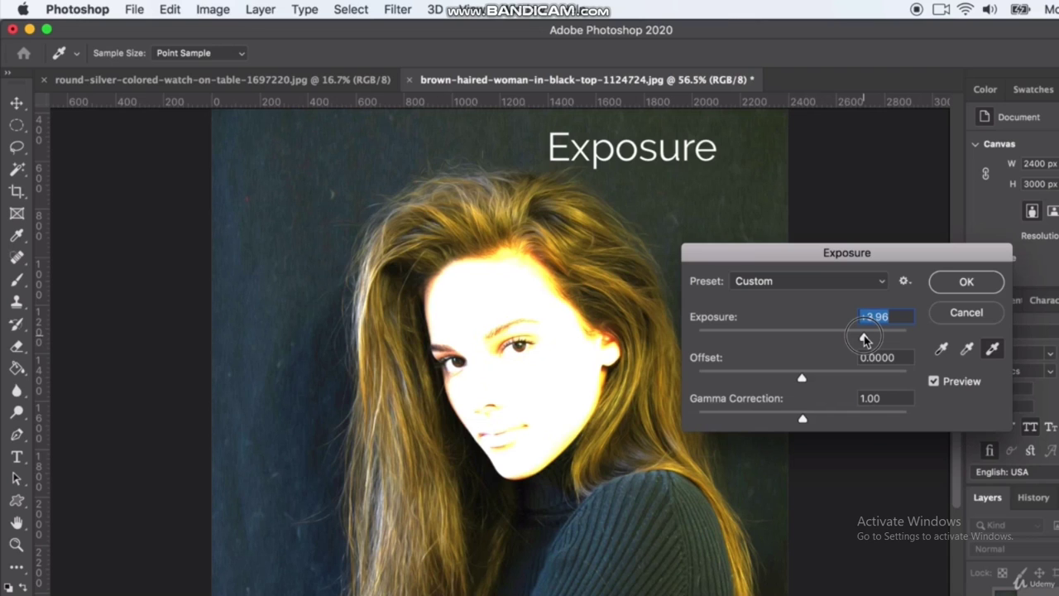
{"action": "left_click_drag", "start_coordinate": [864, 337], "coordinate": [803, 343]}
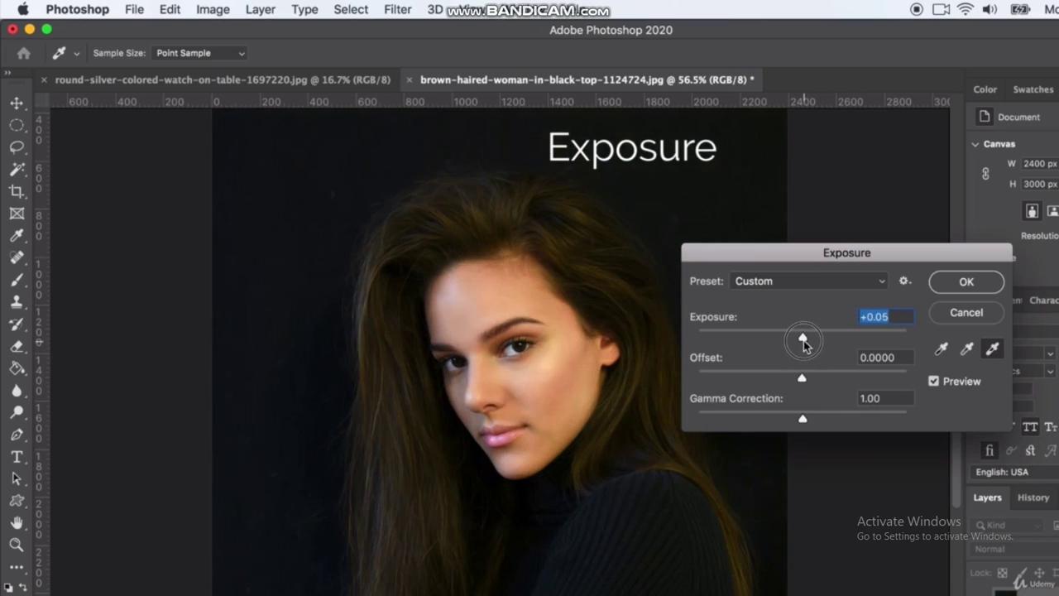
Step: Try small positive offset values in the Exposure adjustment, ending with the offset set to 0
{"action": "left_click_drag", "start_coordinate": [802, 377], "coordinate": [807, 380]}
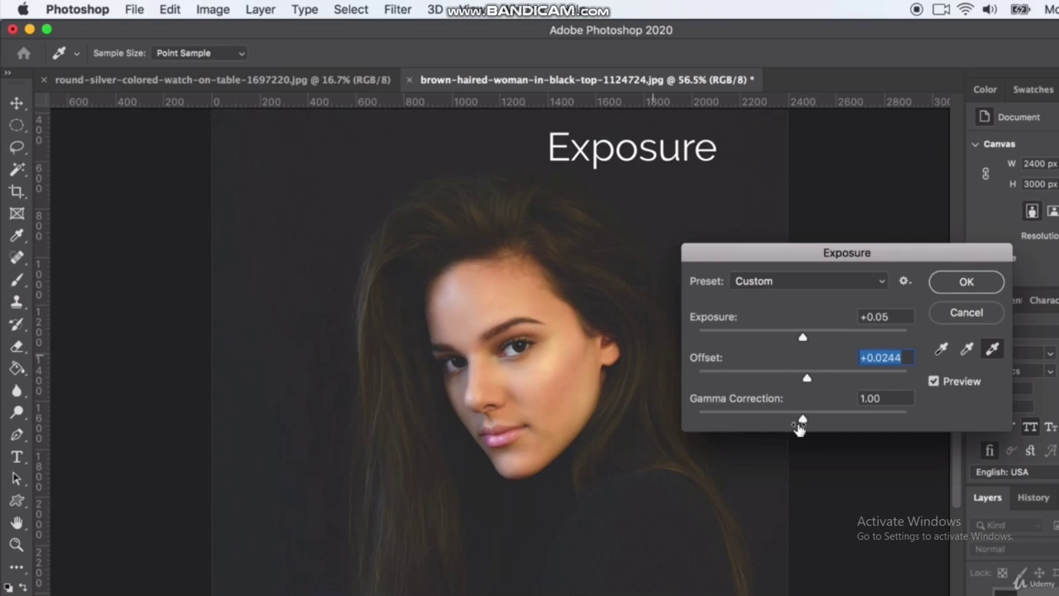
{"action": "left_click_drag", "start_coordinate": [806, 377], "coordinate": [807, 385]}
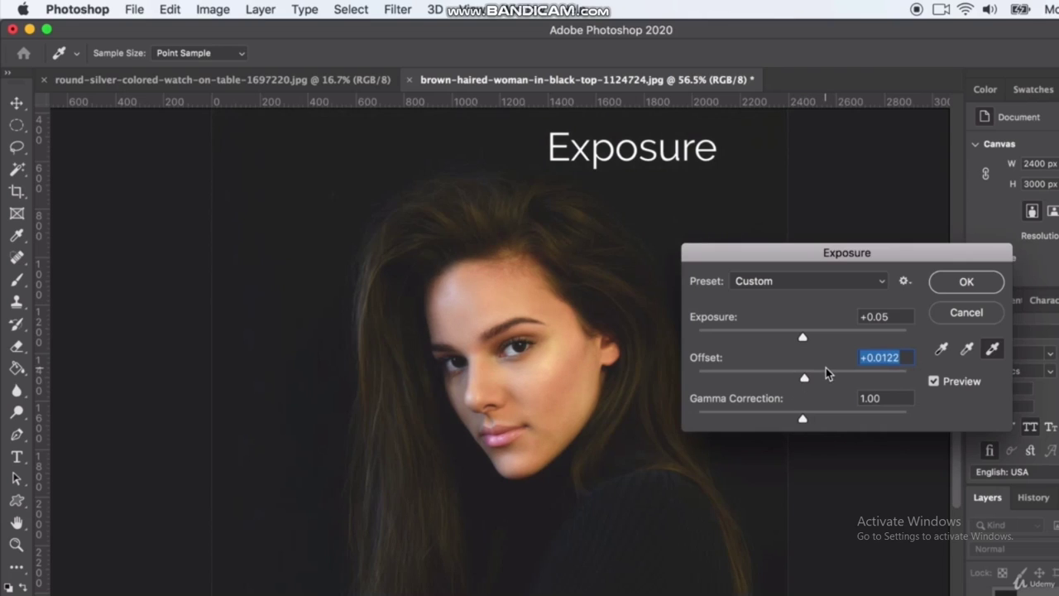
{"action": "type", "text": "0"}
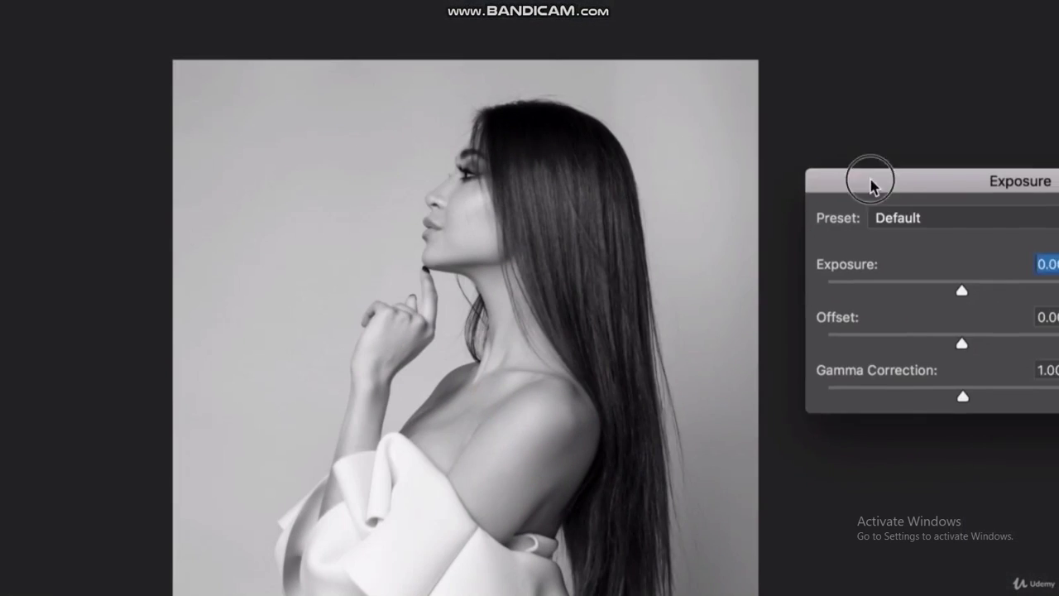
Step: Apply an Exposure adjustment to the black-and-white photo with offset -0.0203 and gamma correction 1.37
{"action": "left_click_drag", "start_coordinate": [870, 177], "coordinate": [745, 161]}
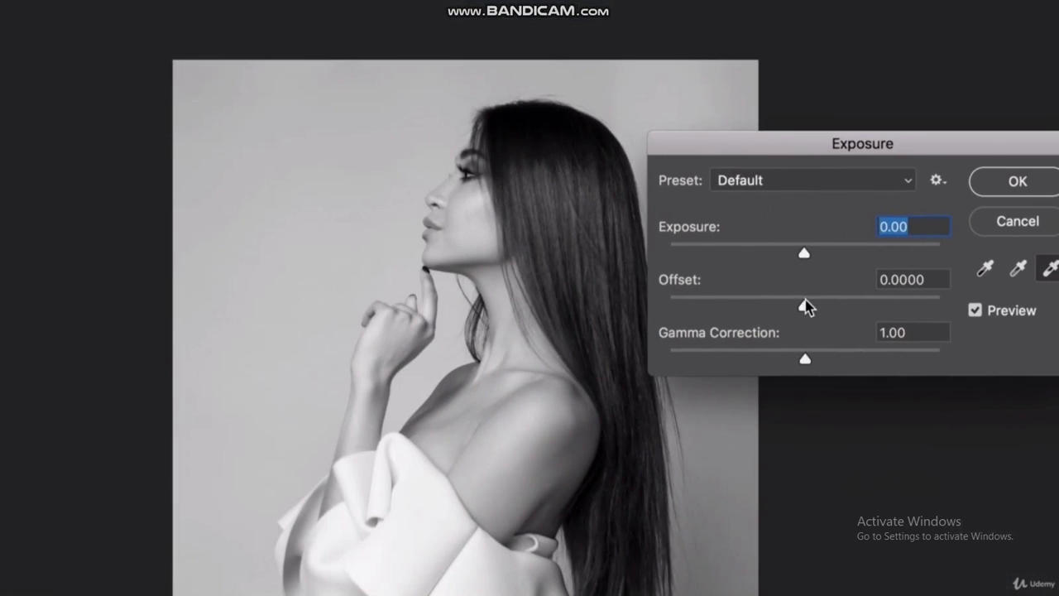
{"action": "mouse_move", "coordinate": [806, 305]}
{"action": "left_mouse_down"}
{"action": "mouse_move", "coordinate": [820, 307]}
{"action": "mouse_move", "coordinate": [797, 311]}
{"action": "left_mouse_up"}
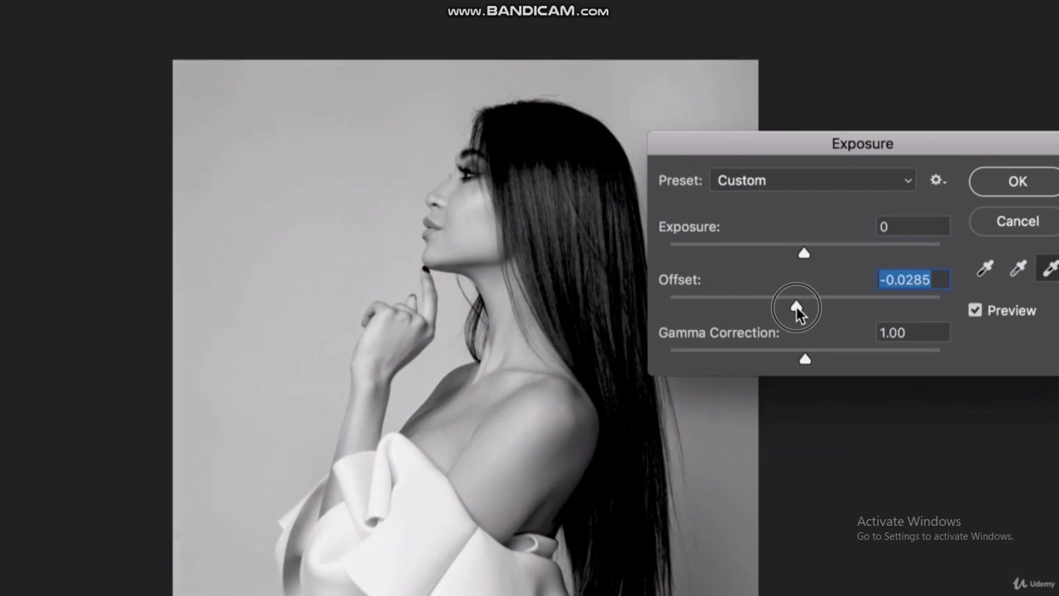
{"action": "left_click_drag", "start_coordinate": [805, 361], "coordinate": [777, 364]}
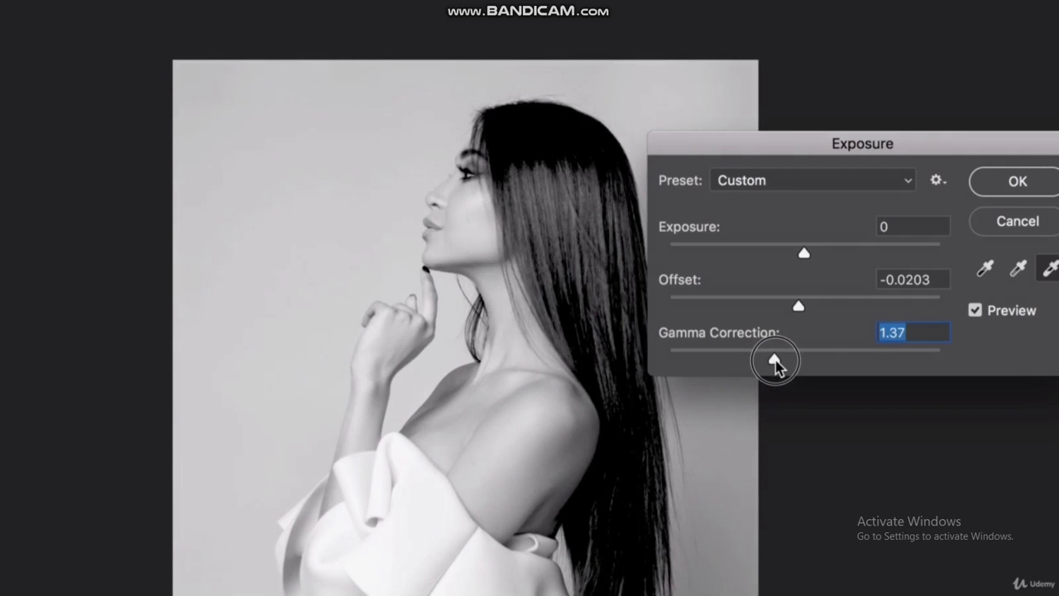
{"action": "left_click", "coordinate": [991, 180]}
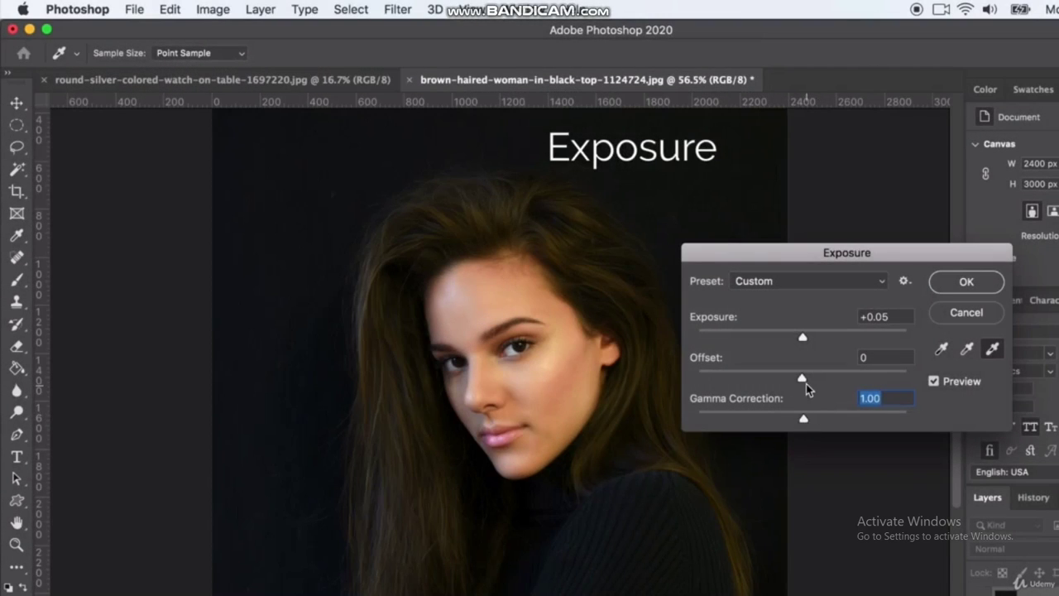
Step: Try to apply the woman-in-black portrait's Exposure adjustment with gamma correction set to 0
{"action": "type", "text": "0"}
{"action": "left_click", "coordinate": [944, 289]}
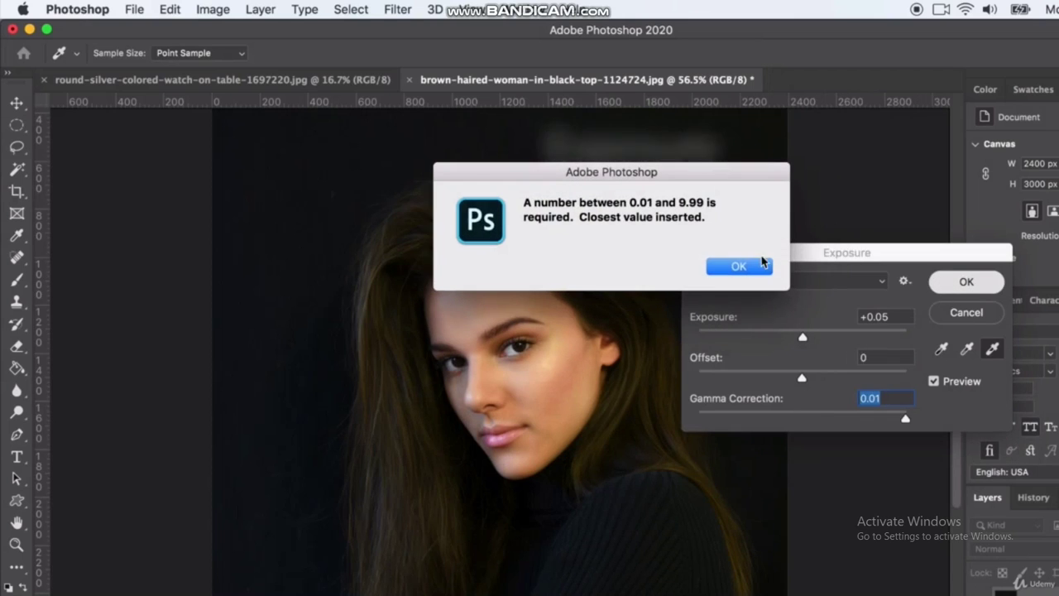
{"action": "left_click", "coordinate": [739, 267]}
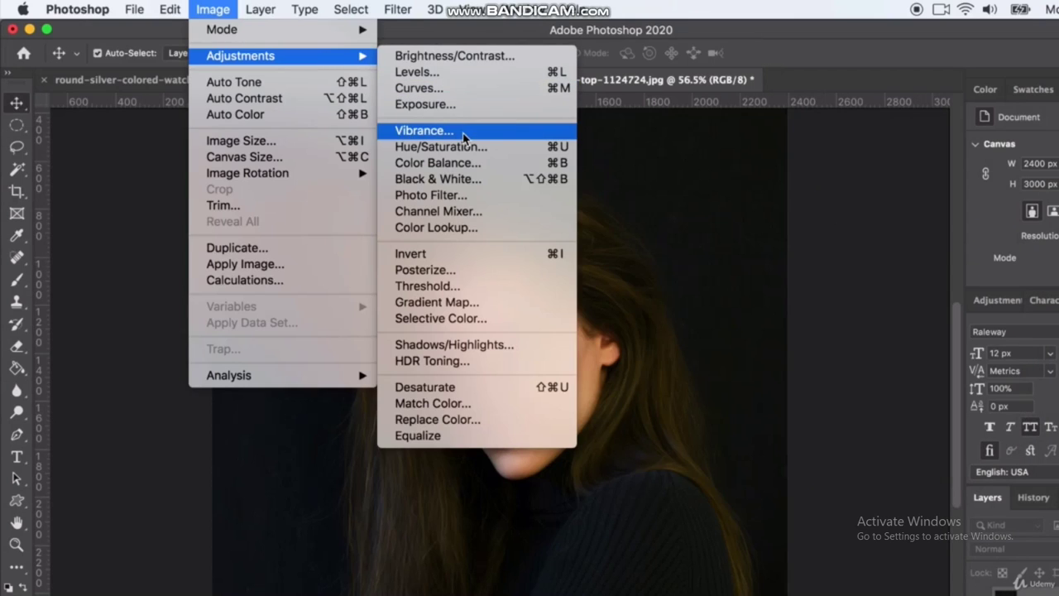
Step: Open the Vibrance adjustment for the portrait, try strong and weak vibrance, and set the vibrance to -3
{"action": "left_click", "coordinate": [463, 136]}
{"action": "left_click_drag", "start_coordinate": [766, 346], "coordinate": [862, 353]}
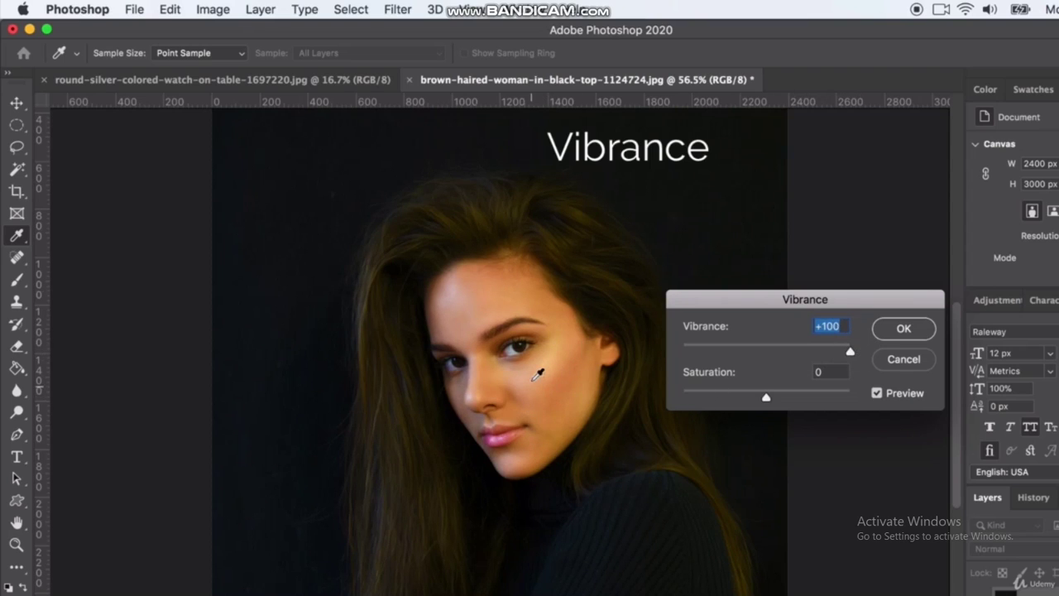
{"action": "left_click_drag", "start_coordinate": [848, 351], "coordinate": [727, 357]}
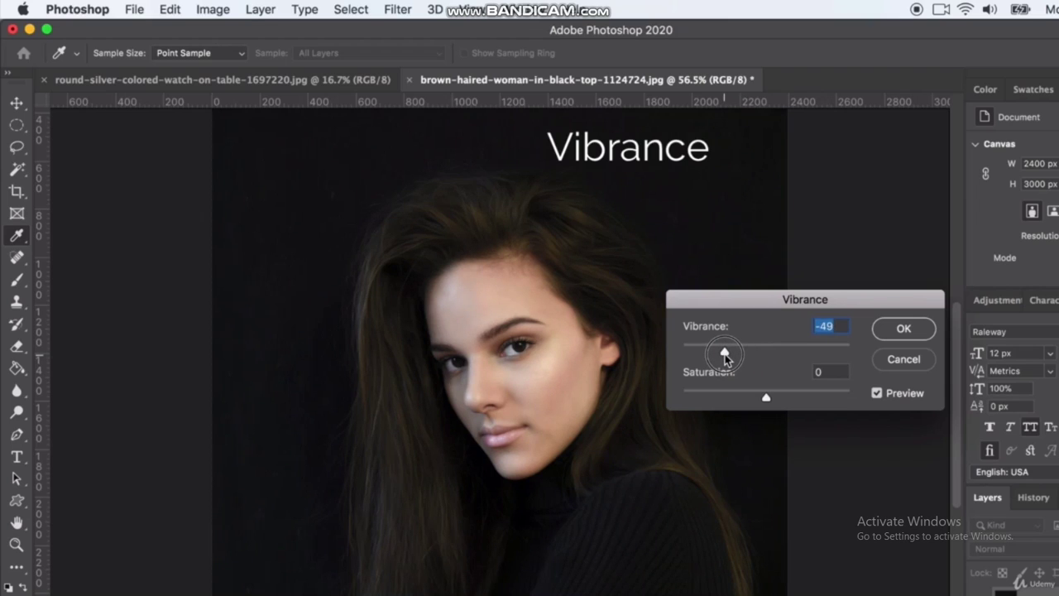
{"action": "left_click_drag", "start_coordinate": [725, 356], "coordinate": [763, 356]}
Step: Try the saturation at its extremes, set it to -15, and apply the Vibrance adjustment
{"action": "left_click_drag", "start_coordinate": [766, 397], "coordinate": [810, 400]}
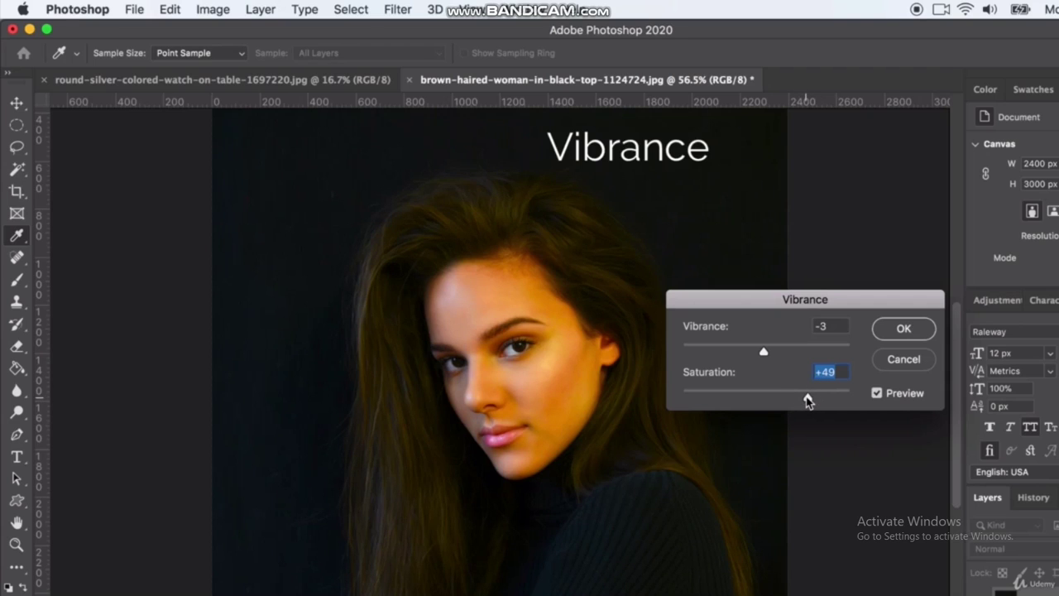
{"action": "left_click_drag", "start_coordinate": [808, 400], "coordinate": [678, 398]}
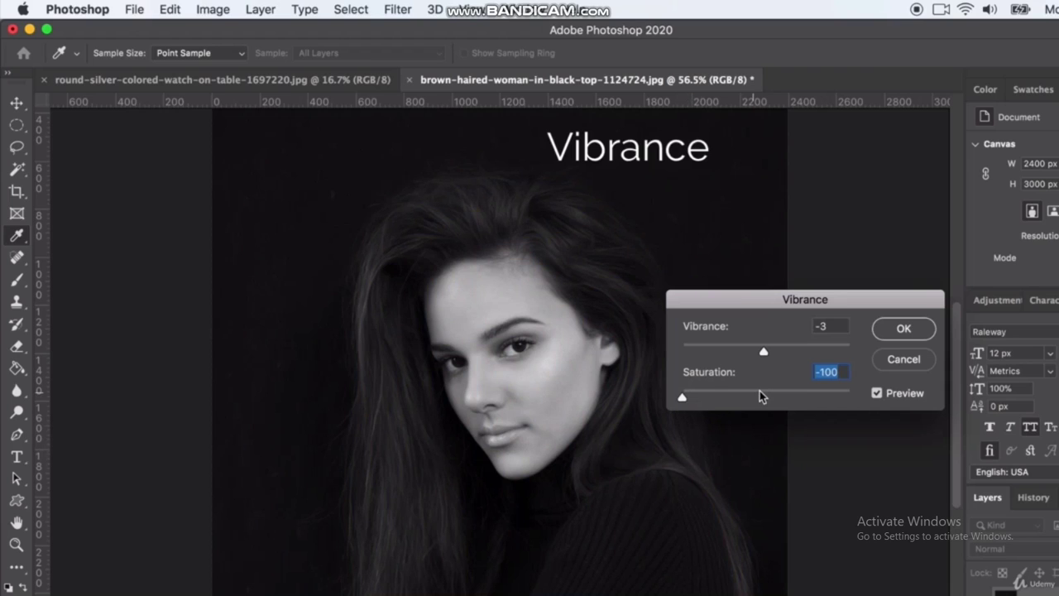
{"action": "left_click_drag", "start_coordinate": [762, 395], "coordinate": [852, 398]}
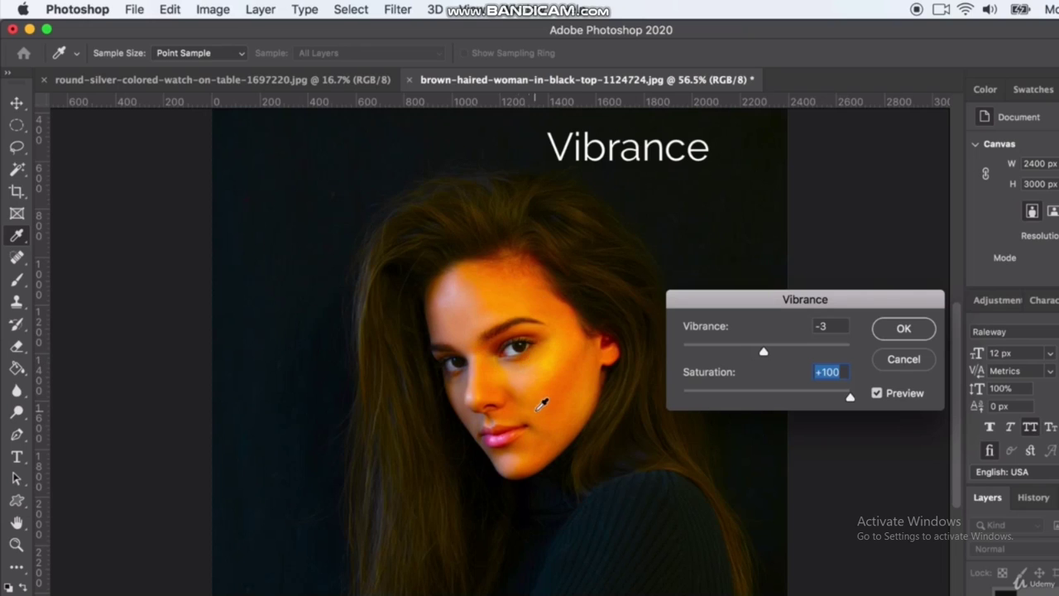
{"action": "left_click", "coordinate": [765, 395]}
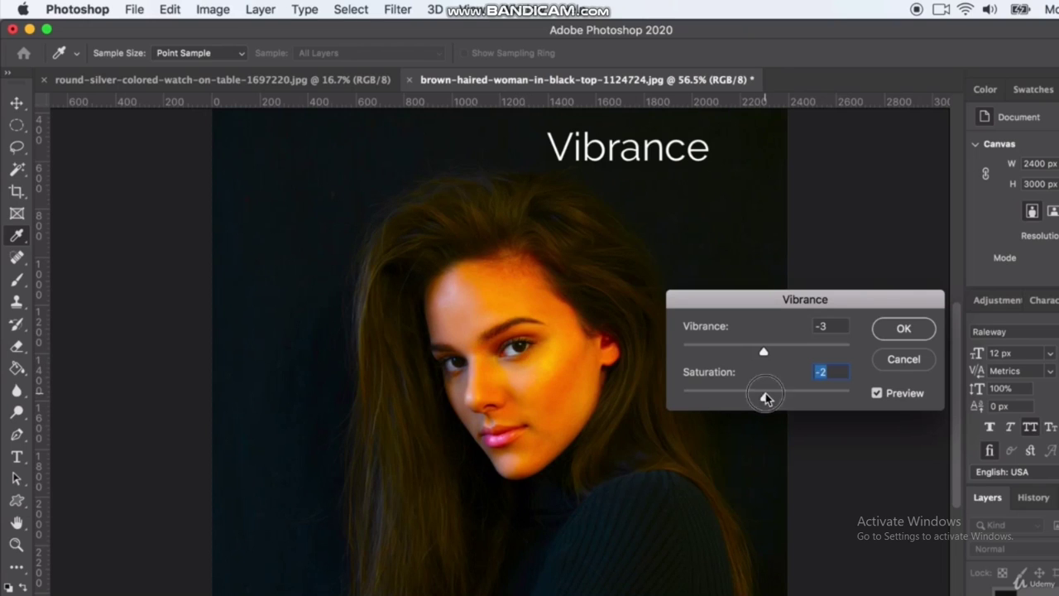
{"action": "mouse_move", "coordinate": [764, 399]}
{"action": "left_mouse_down"}
{"action": "mouse_move", "coordinate": [752, 400]}
{"action": "mouse_move", "coordinate": [789, 402]}
{"action": "mouse_move", "coordinate": [753, 401]}
{"action": "left_mouse_up"}
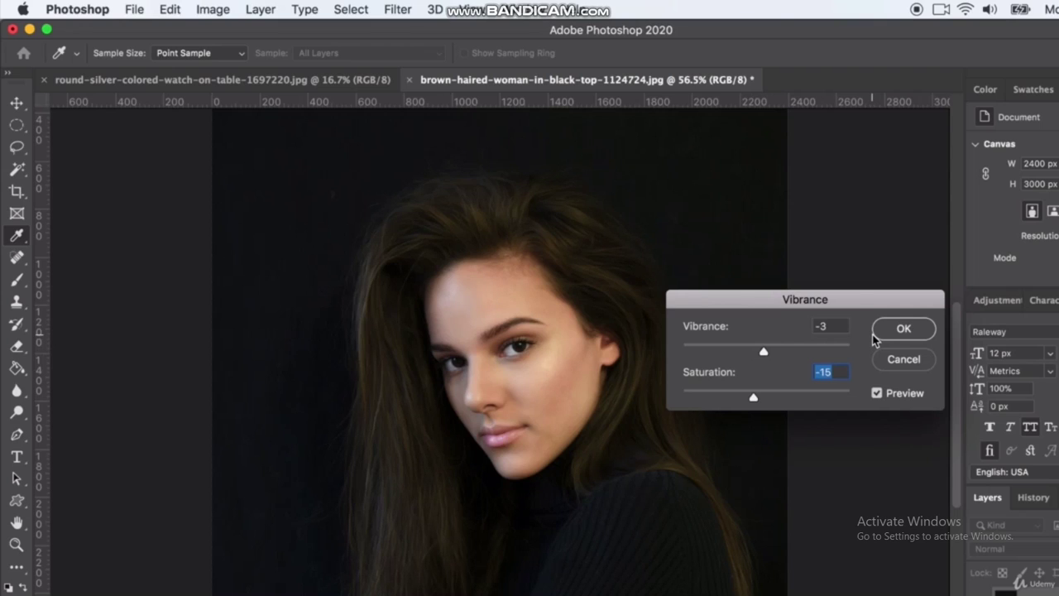
{"action": "left_click", "coordinate": [904, 329]}
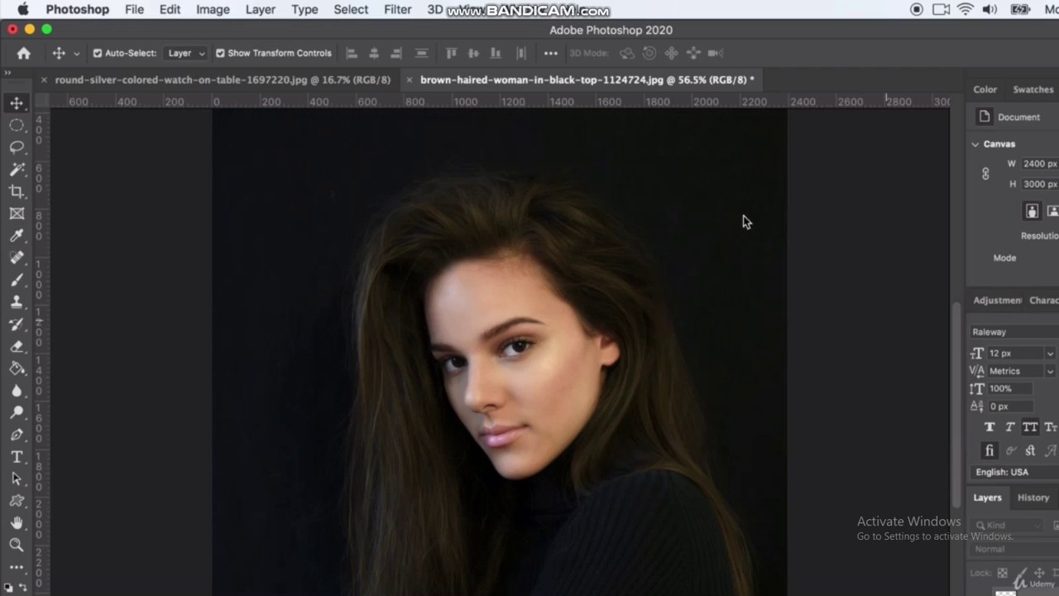
Step: Open the Color Balance adjustment and set the midtones to +21 on cyan-red and +33 on yellow-blue
{"action": "left_click", "coordinate": [175, 10]}
{"action": "mouse_move", "coordinate": [207, 9]}
{"action": "mouse_move", "coordinate": [217, 58]}
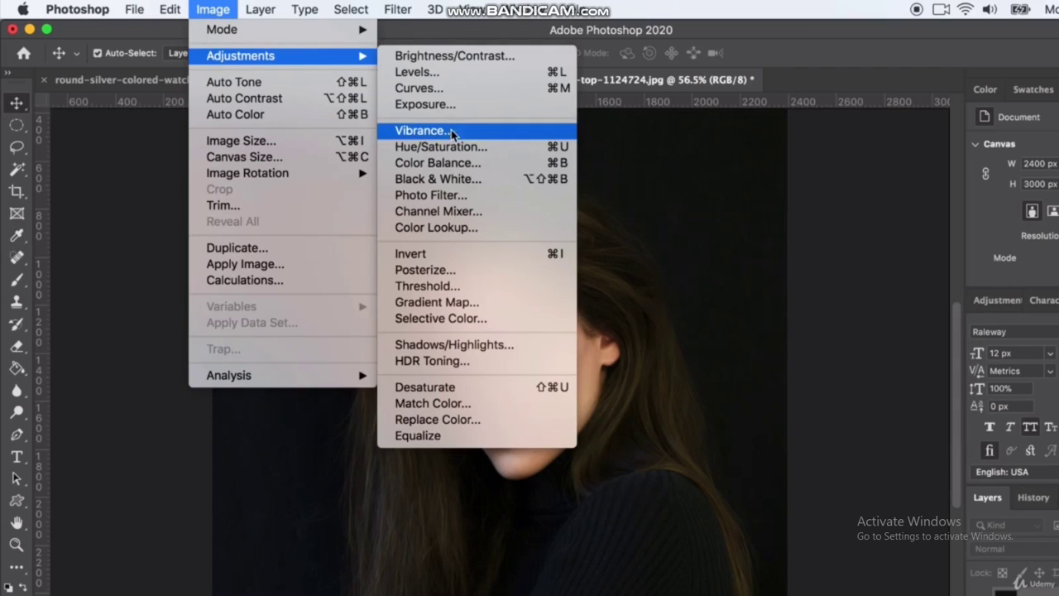
{"action": "left_click", "coordinate": [453, 163]}
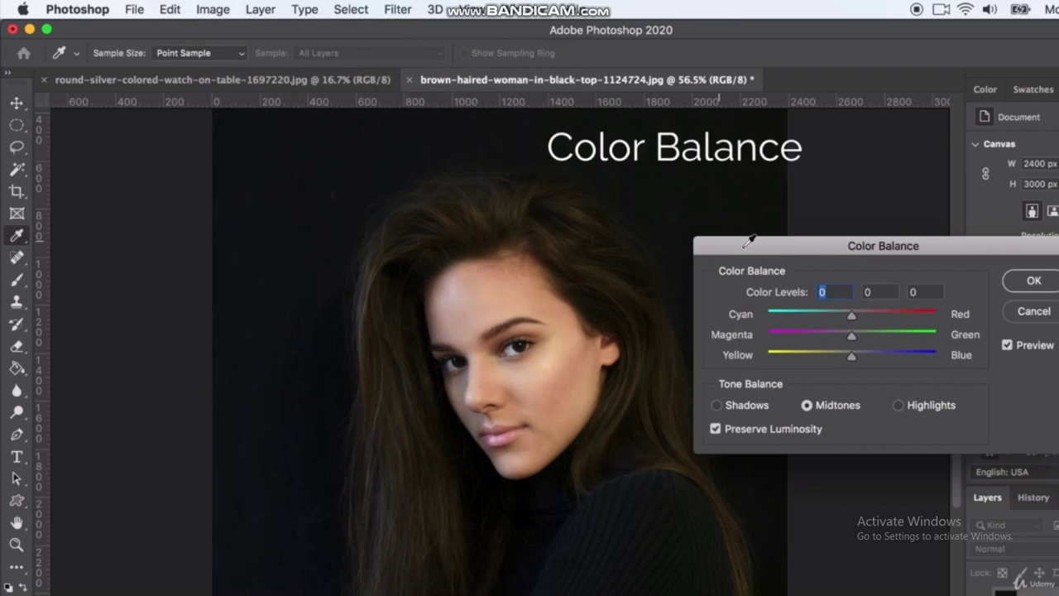
{"action": "left_click_drag", "start_coordinate": [780, 244], "coordinate": [739, 271]}
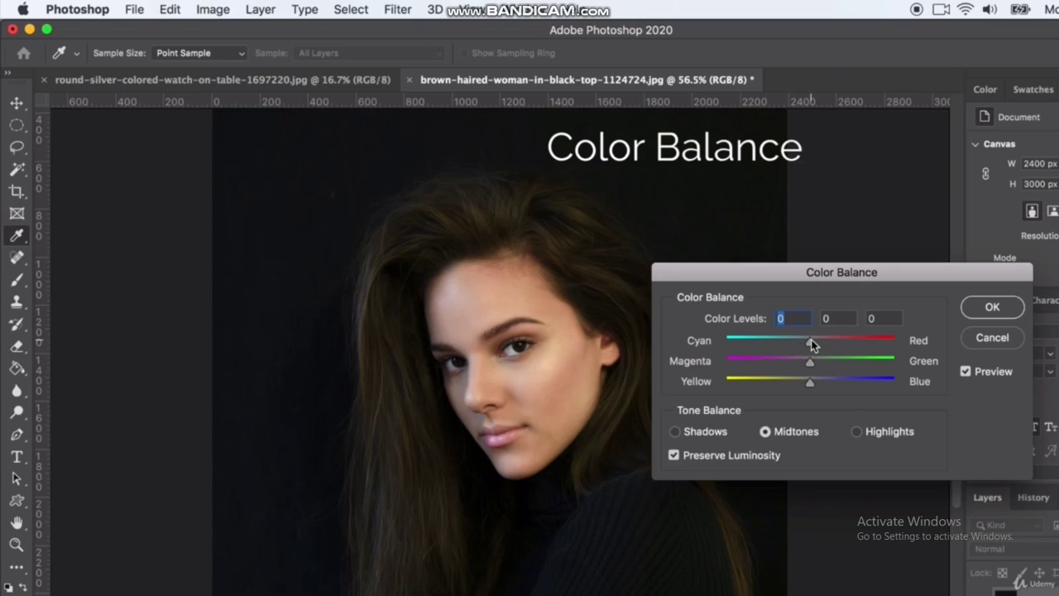
{"action": "left_click_drag", "start_coordinate": [811, 344], "coordinate": [838, 385]}
{"action": "left_click_drag", "start_coordinate": [734, 274], "coordinate": [783, 227]}
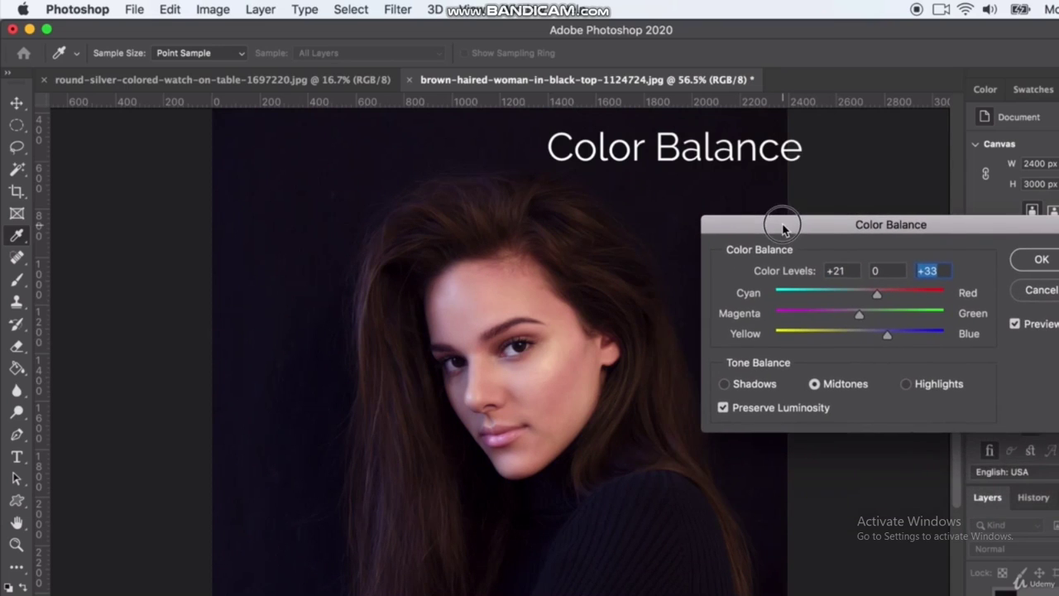
Step: Set the highlights' color balance to -8 on cyan-red and +17 on yellow-blue
{"action": "left_click", "coordinate": [906, 384]}
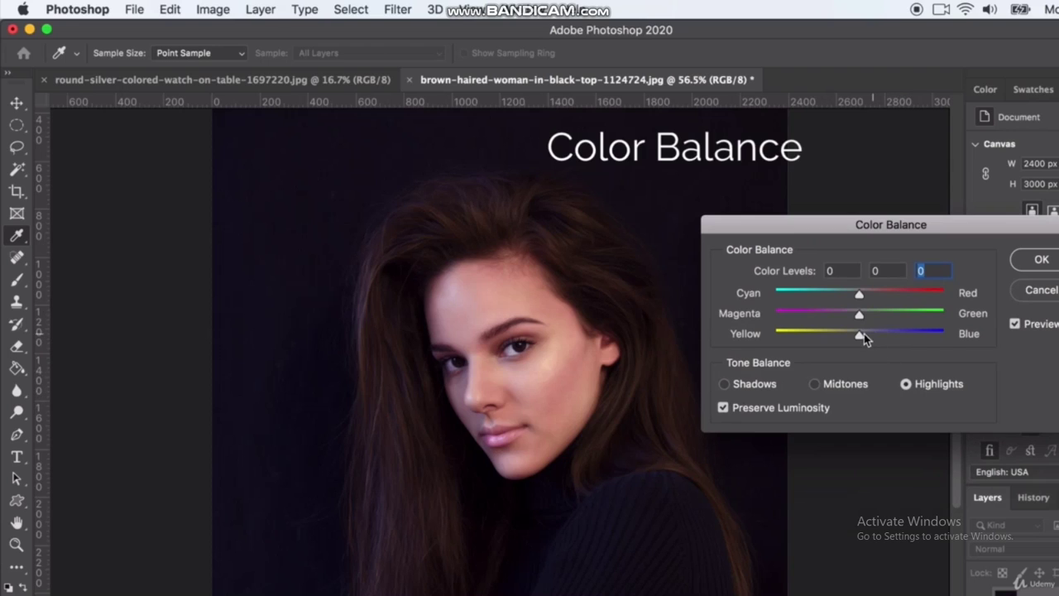
{"action": "left_click_drag", "start_coordinate": [860, 338], "coordinate": [875, 336]}
{"action": "mouse_move", "coordinate": [861, 294]}
{"action": "left_mouse_down"}
{"action": "mouse_move", "coordinate": [873, 296]}
{"action": "mouse_move", "coordinate": [860, 296]}
{"action": "left_mouse_up"}
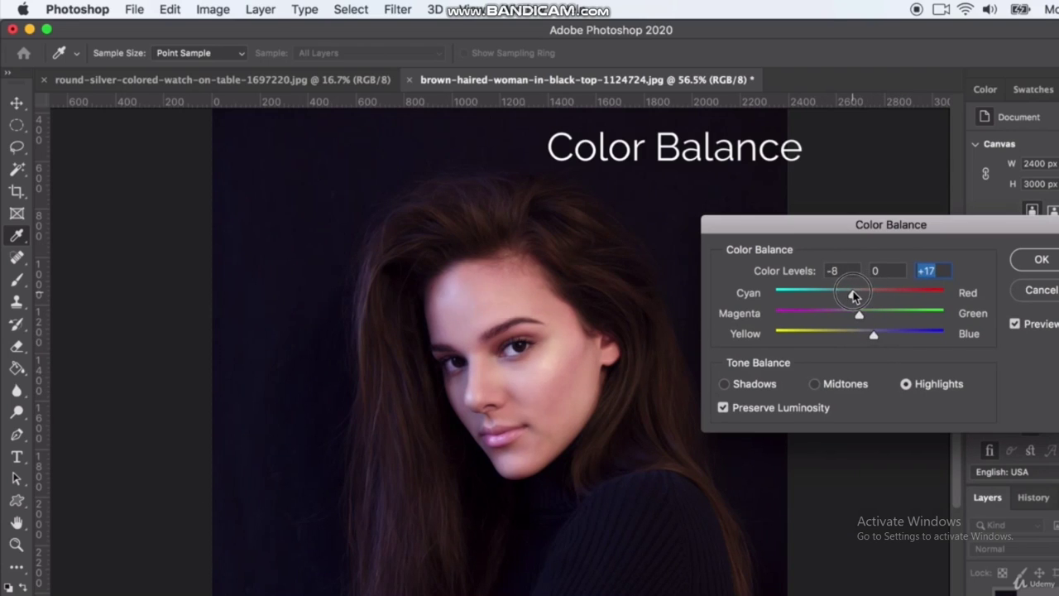
Step: Fine-tune the shadows' cyan-red and yellow-blue levels, and shift the highlights' yellow-blue level back toward yellow
{"action": "left_click", "coordinate": [725, 384]}
{"action": "mouse_move", "coordinate": [858, 334]}
{"action": "left_mouse_down"}
{"action": "mouse_move", "coordinate": [880, 334]}
{"action": "mouse_move", "coordinate": [863, 334]}
{"action": "left_mouse_up"}
{"action": "left_click_drag", "start_coordinate": [857, 298], "coordinate": [859, 339]}
{"action": "left_click", "coordinate": [906, 384]}
{"action": "left_click_drag", "start_coordinate": [874, 336], "coordinate": [865, 335]}
{"action": "left_click", "coordinate": [853, 295]}
Step: Reduce the midtones' color balance to +8 on cyan-red and +31 on yellow-blue
{"action": "left_click", "coordinate": [814, 384]}
{"action": "left_click_drag", "start_coordinate": [887, 334], "coordinate": [877, 338]}
{"action": "left_click_drag", "start_coordinate": [878, 295], "coordinate": [867, 296]}
{"action": "left_click_drag", "start_coordinate": [883, 339], "coordinate": [885, 338]}
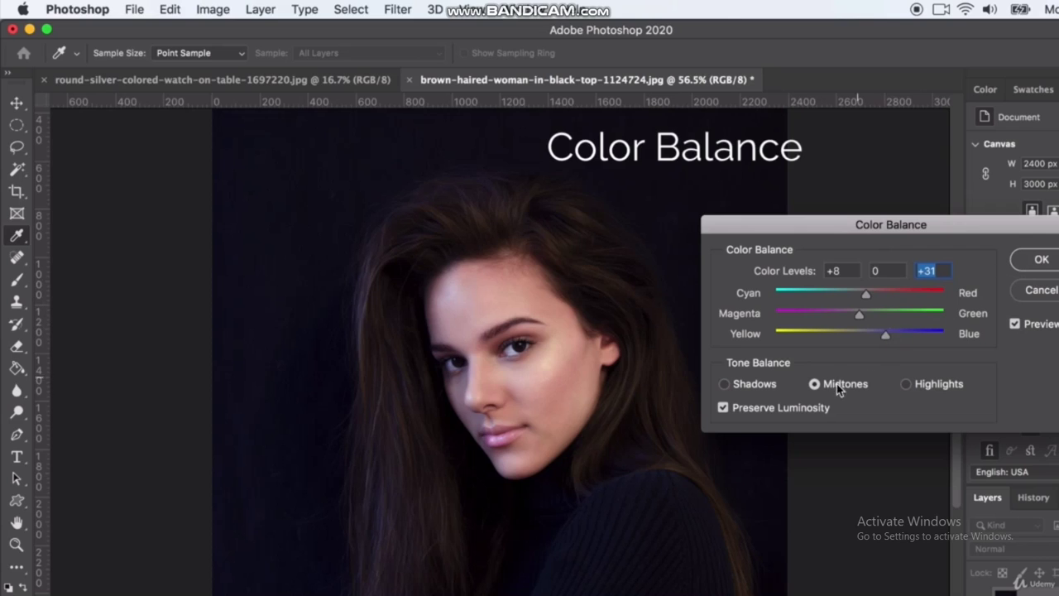
Step: Nudge the shadows' yellow-blue level slightly toward blue and apply the Color Balance adjustment
{"action": "left_click", "coordinate": [749, 385]}
{"action": "mouse_move", "coordinate": [858, 336]}
{"action": "left_mouse_down"}
{"action": "mouse_move", "coordinate": [875, 340]}
{"action": "mouse_move", "coordinate": [849, 336]}
{"action": "mouse_move", "coordinate": [860, 337]}
{"action": "left_mouse_up"}
{"action": "left_click", "coordinate": [1036, 259]}
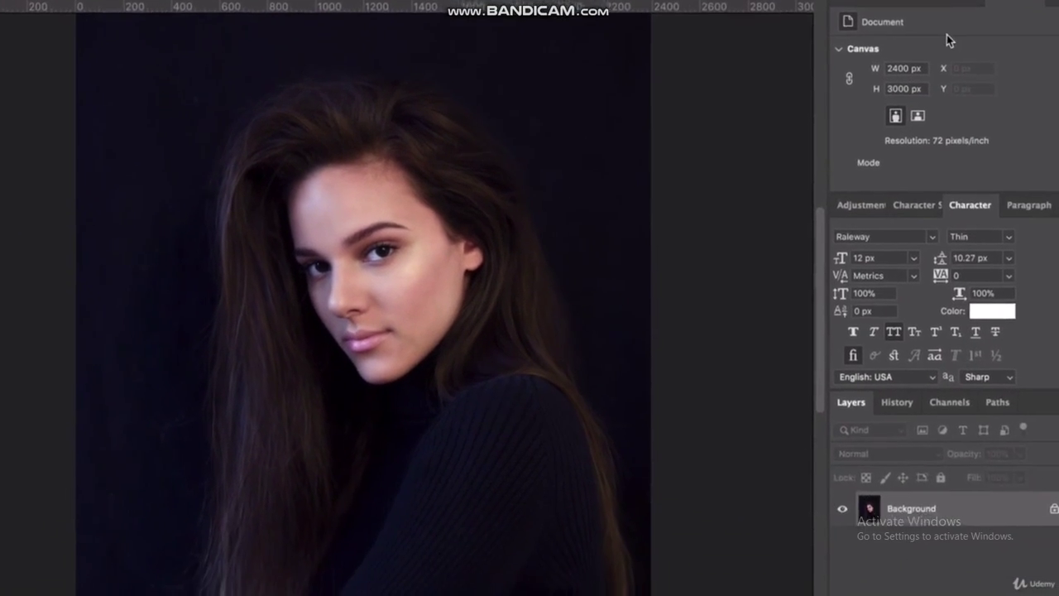
Step: Compare the portrait's history states from the original through Brightness/Contrast and Vibrance, ending on the Color Balance state
{"action": "left_click", "coordinate": [872, 386]}
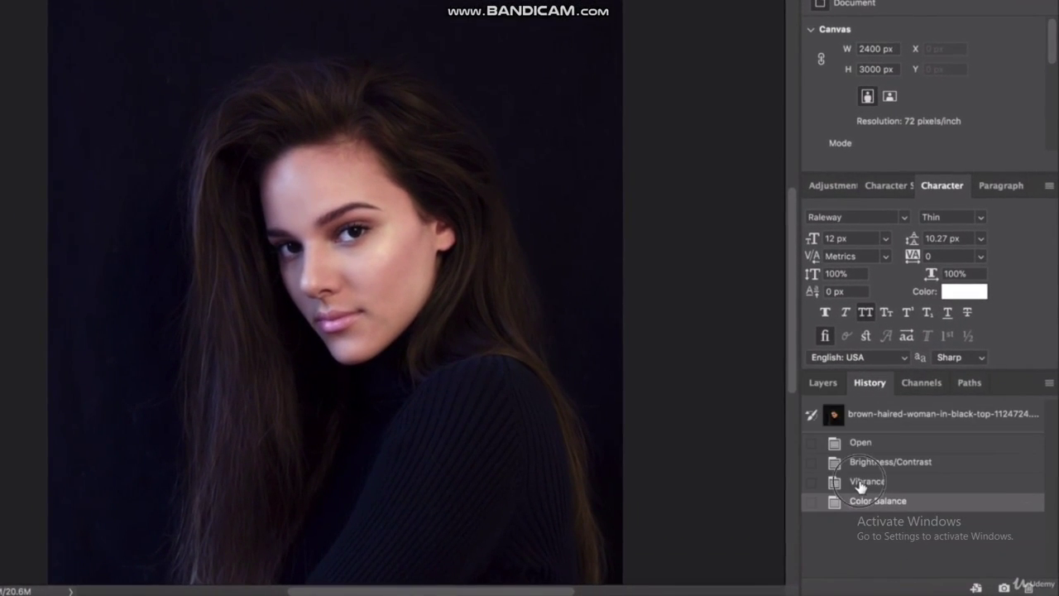
{"action": "left_click", "coordinate": [869, 482]}
{"action": "left_click", "coordinate": [864, 463]}
{"action": "left_click", "coordinate": [860, 421]}
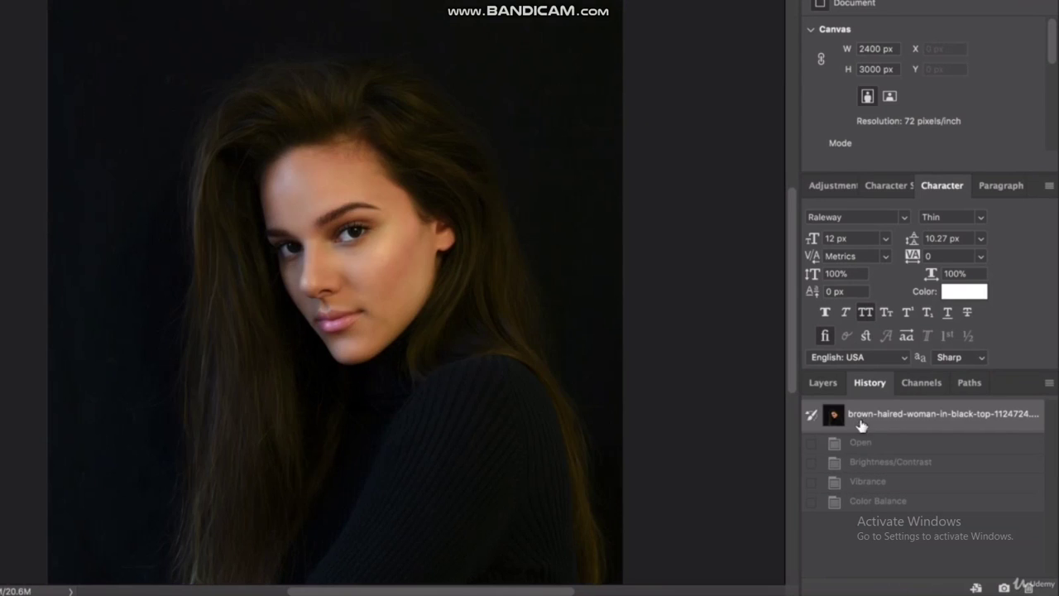
{"action": "left_click", "coordinate": [863, 441]}
{"action": "left_click", "coordinate": [863, 462]}
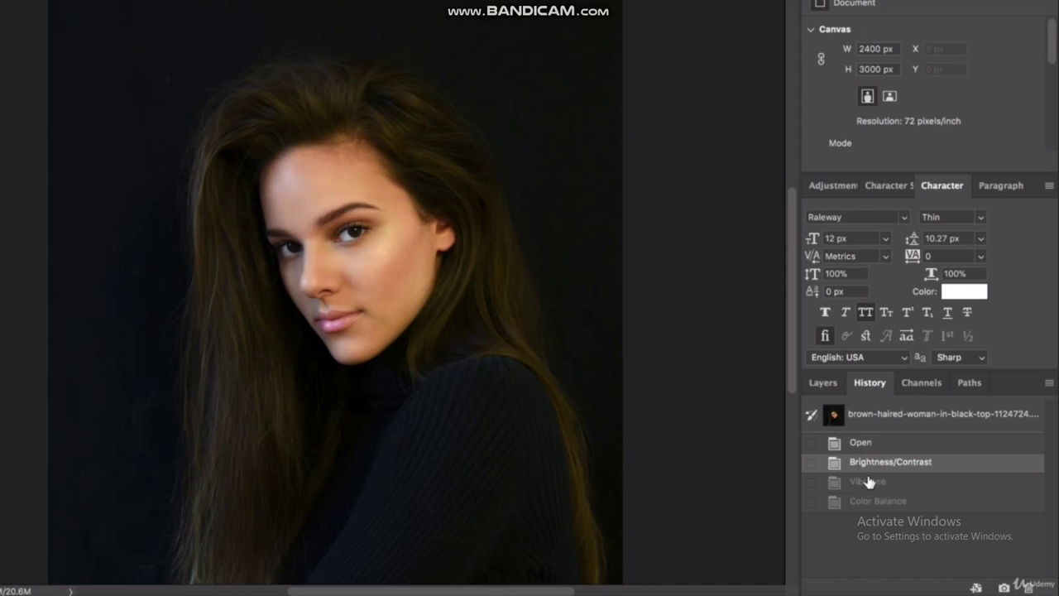
{"action": "left_click", "coordinate": [868, 482]}
{"action": "left_click", "coordinate": [873, 503]}
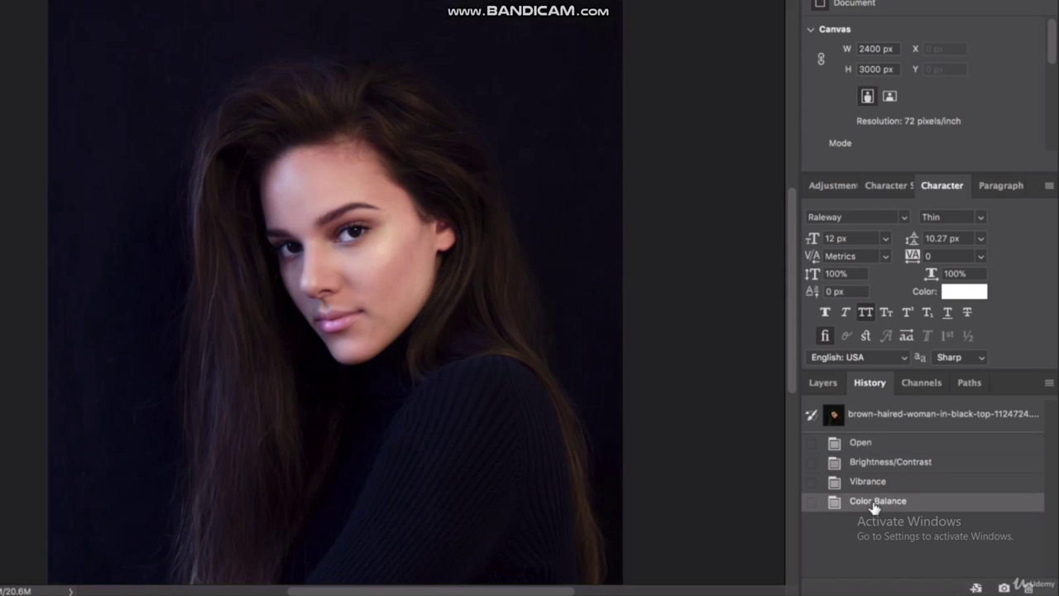